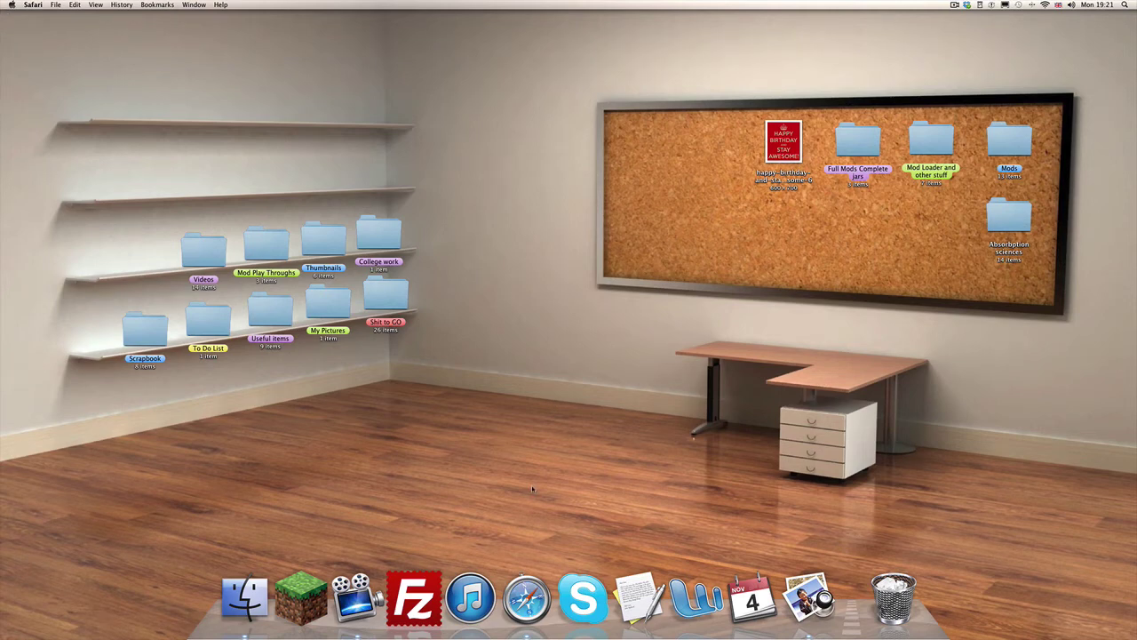
Search Google for 'pixelmon' in Safari and open the Pixelmon mod website's blog
{"action": "left_click", "coordinate": [527, 597]}
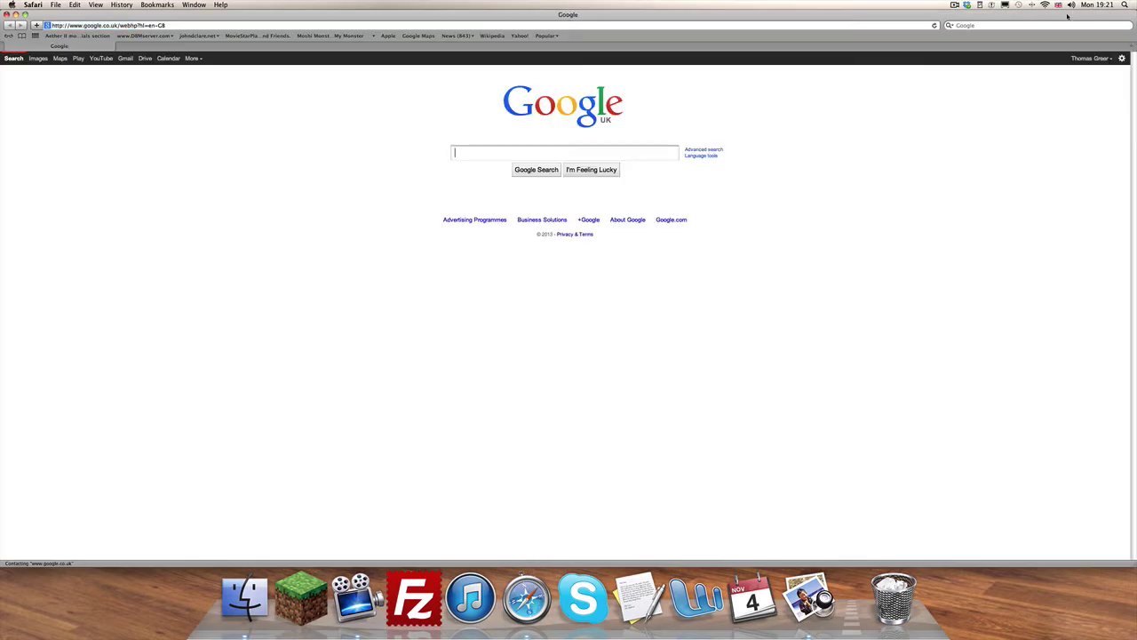
{"action": "type", "text": "pixelmon"}
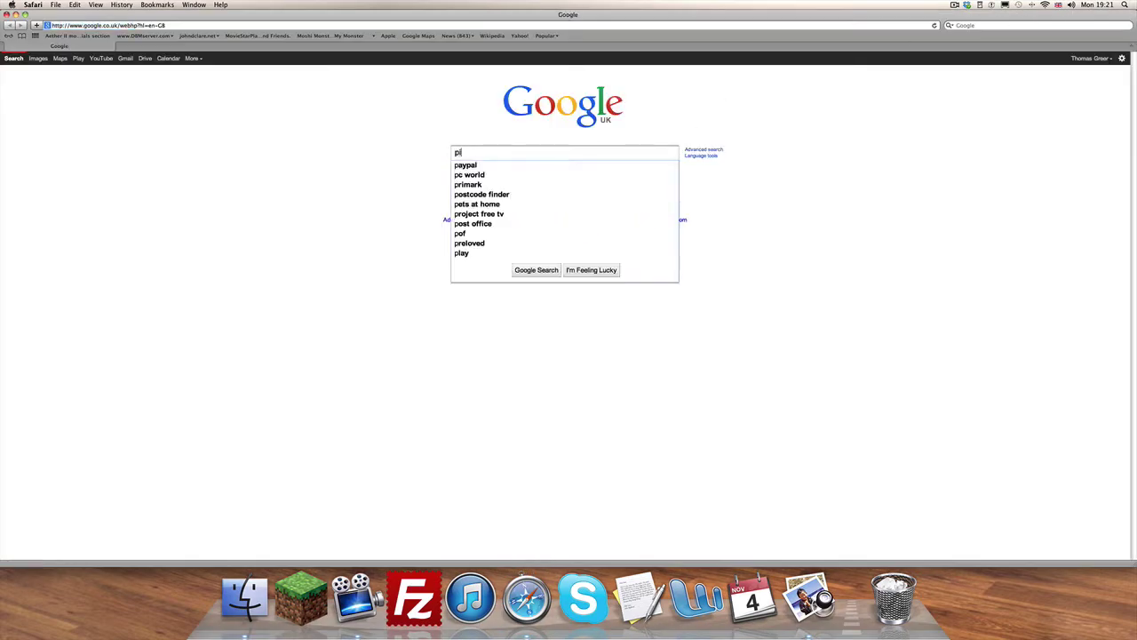
{"action": "key", "text": "Return"}
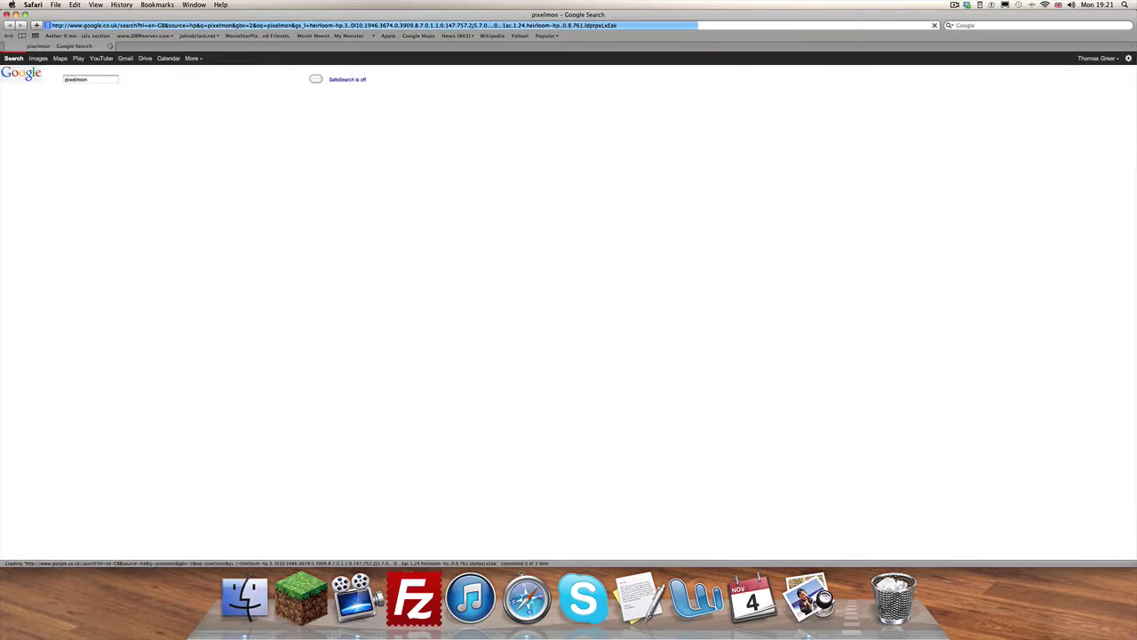
{"action": "left_click", "coordinate": [205, 138]}
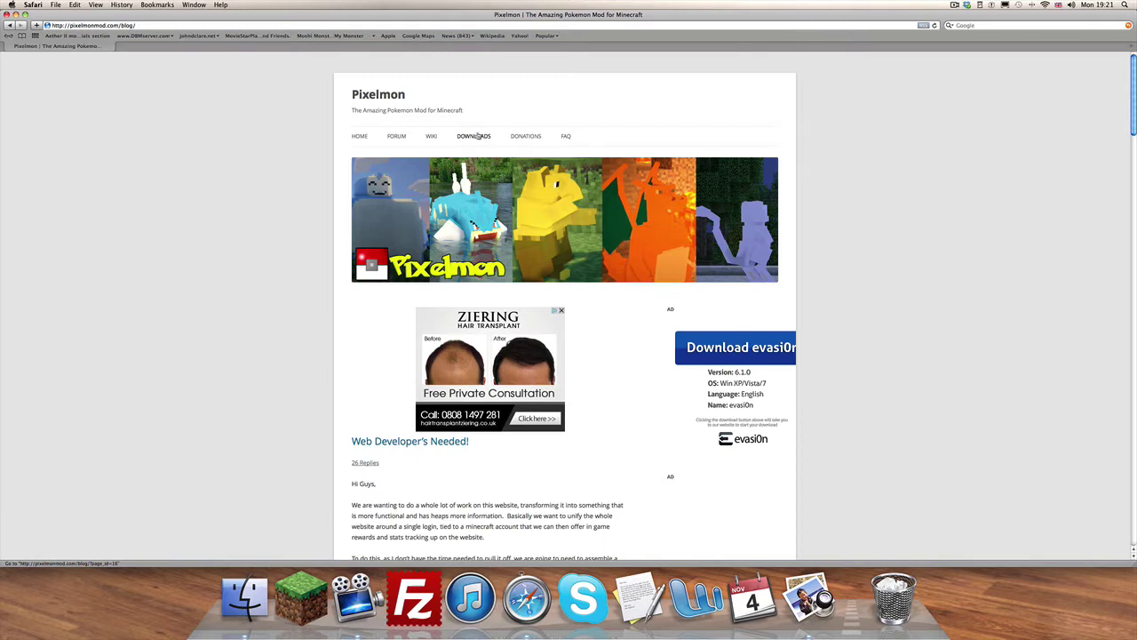
Download Pixelmon 2.5.2.zip through the Downloads page, the adf.ly link and MediaFire
{"action": "left_click", "coordinate": [476, 136]}
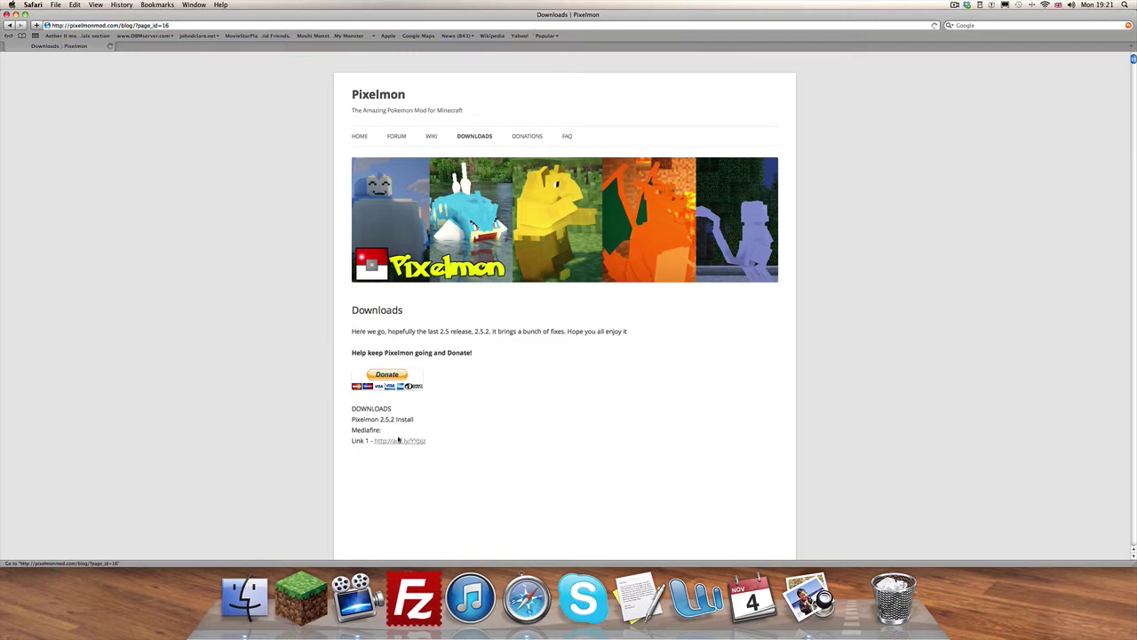
{"action": "left_click", "coordinate": [384, 440]}
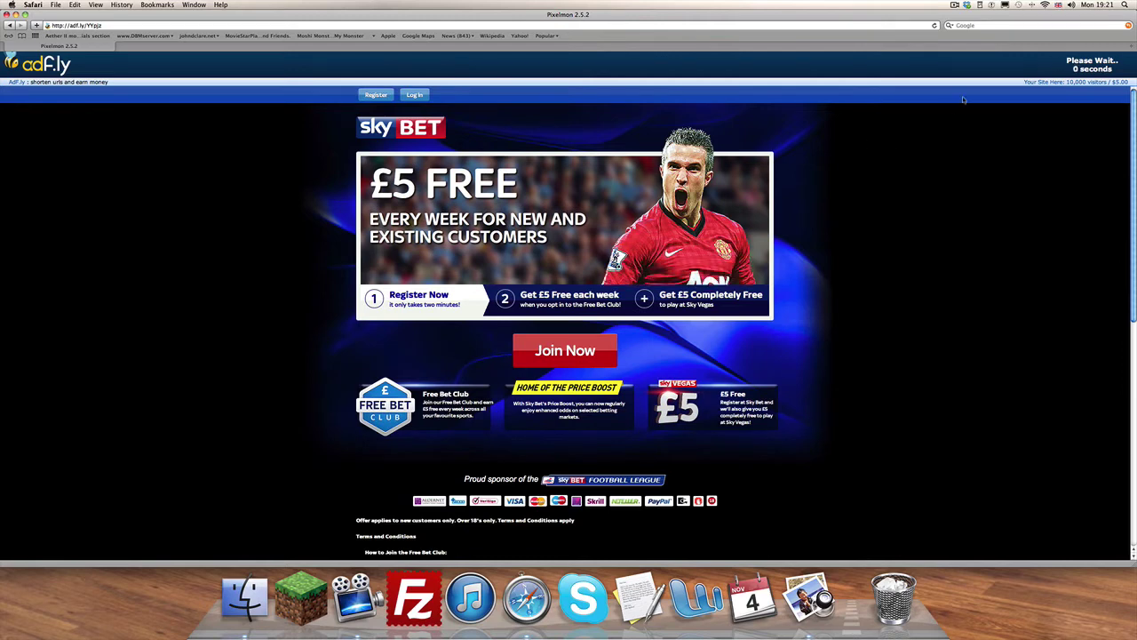
{"action": "left_click", "coordinate": [1079, 69]}
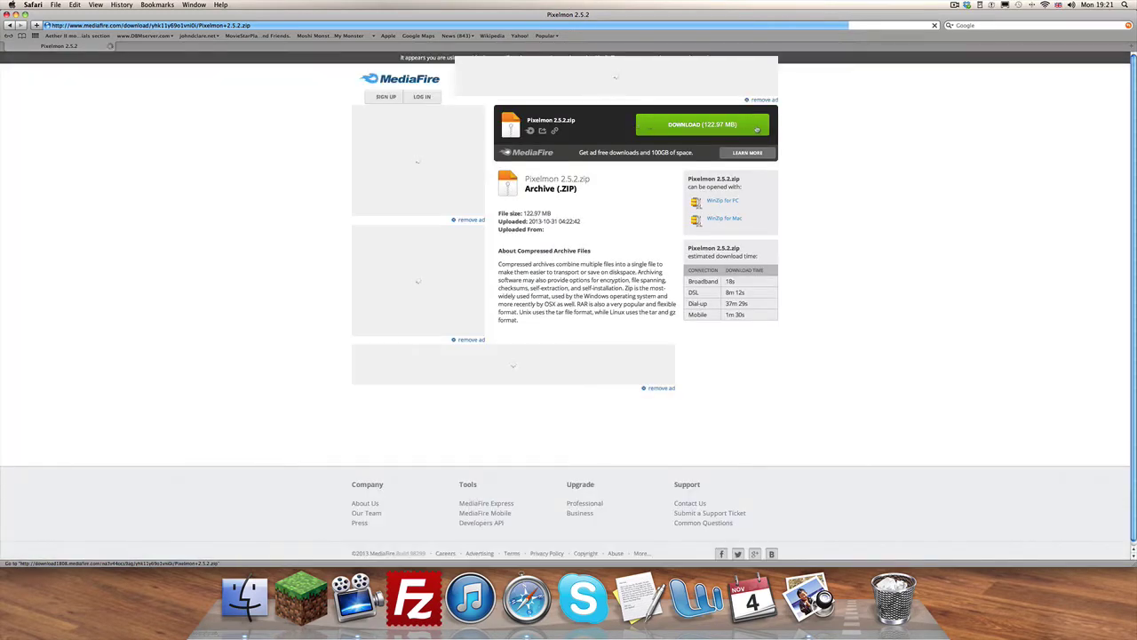
{"action": "left_click", "coordinate": [757, 129]}
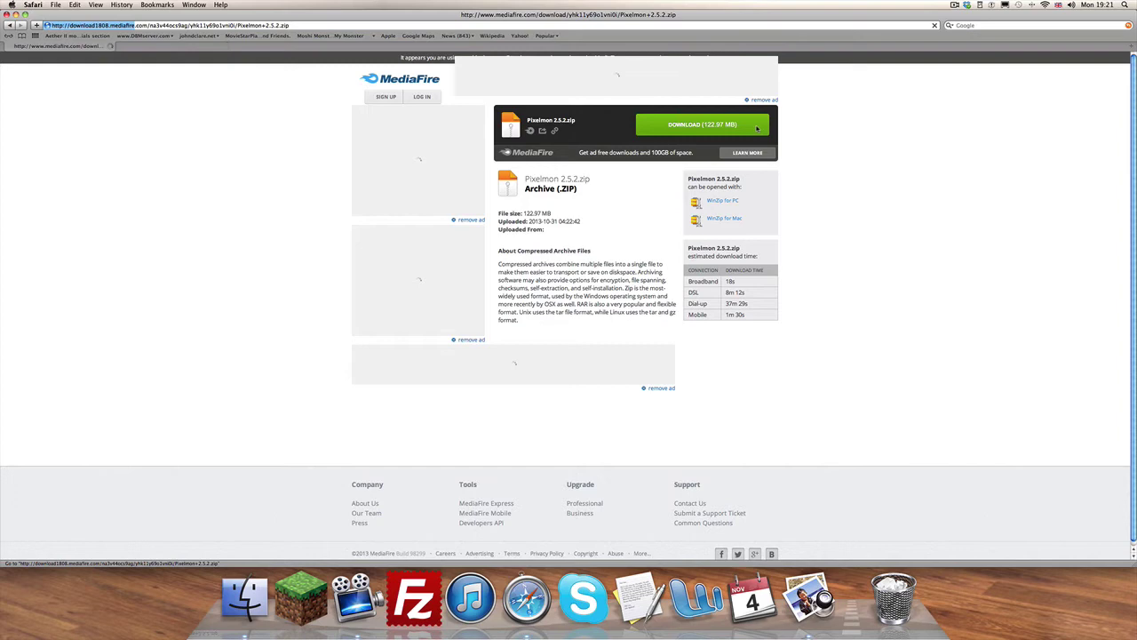
Search Google for 'forge' and open the Minecraft Forge Downloads page at files.minecraftforge.net
{"action": "left_click", "coordinate": [1058, 25]}
{"action": "type", "text": "frog"}
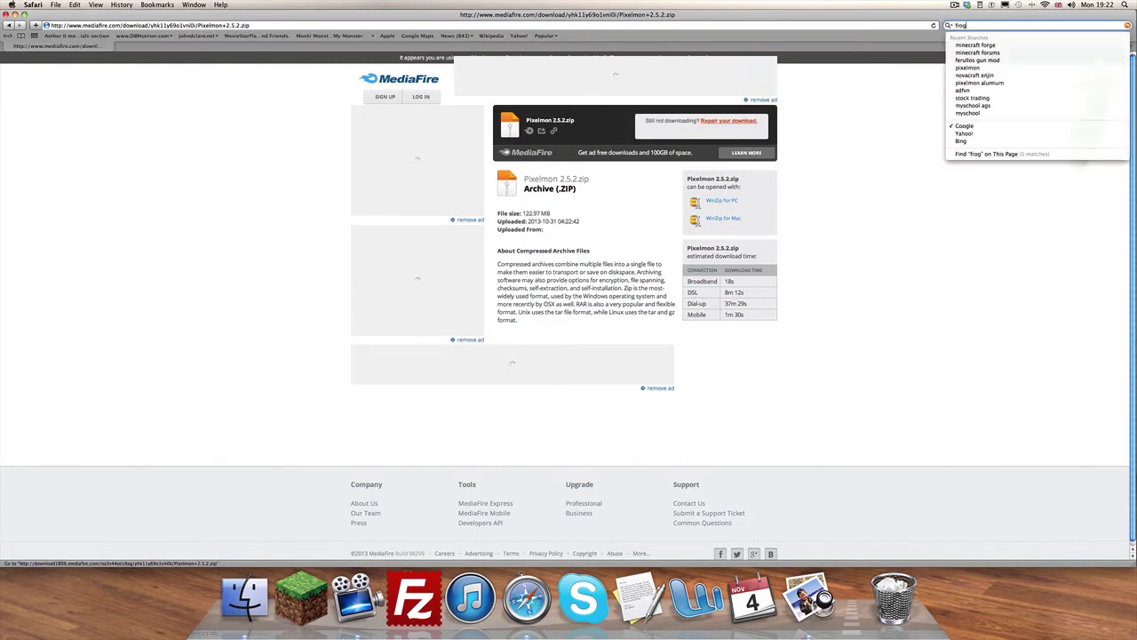
{"action": "key", "text": "BackSpace"}
{"action": "key", "text": "BackSpace"}
{"action": "key", "text": "BackSpace"}
{"action": "type", "text": "forge"}
{"action": "key", "text": "Return"}
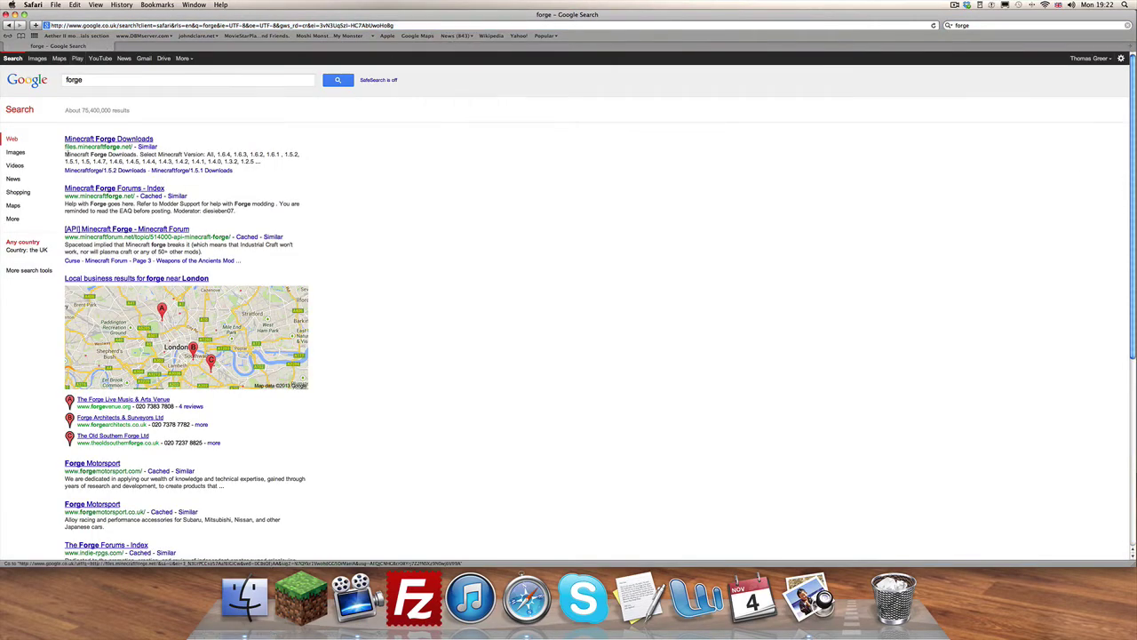
{"action": "left_click", "coordinate": [91, 140]}
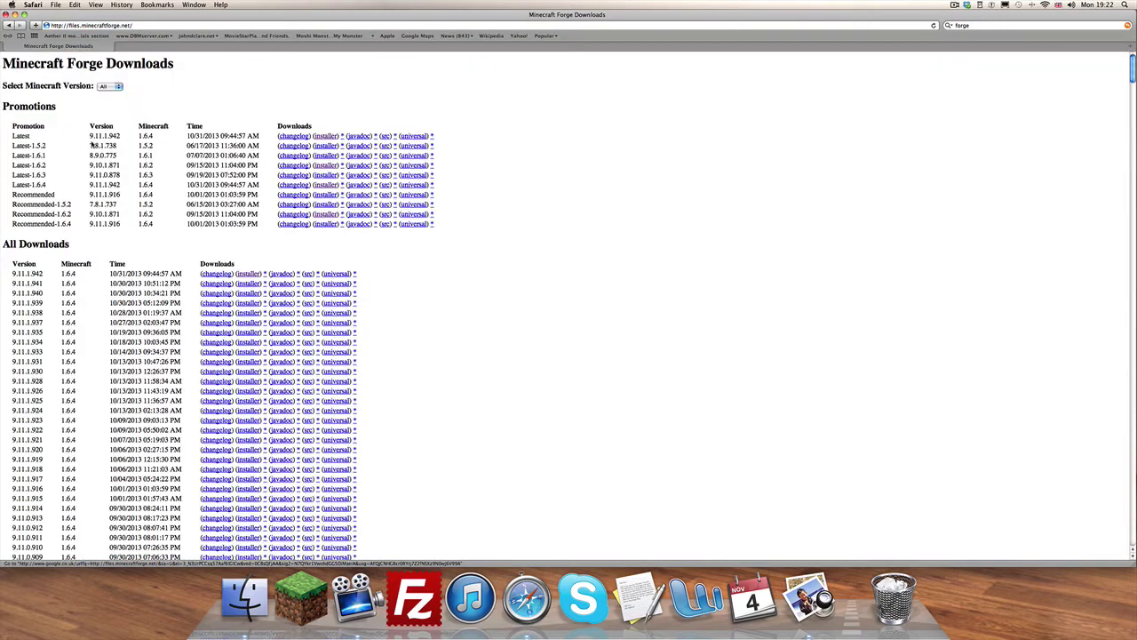
{"action": "scroll", "coordinate": [96, 153], "scroll_direction": "down", "scroll_amount": 15}
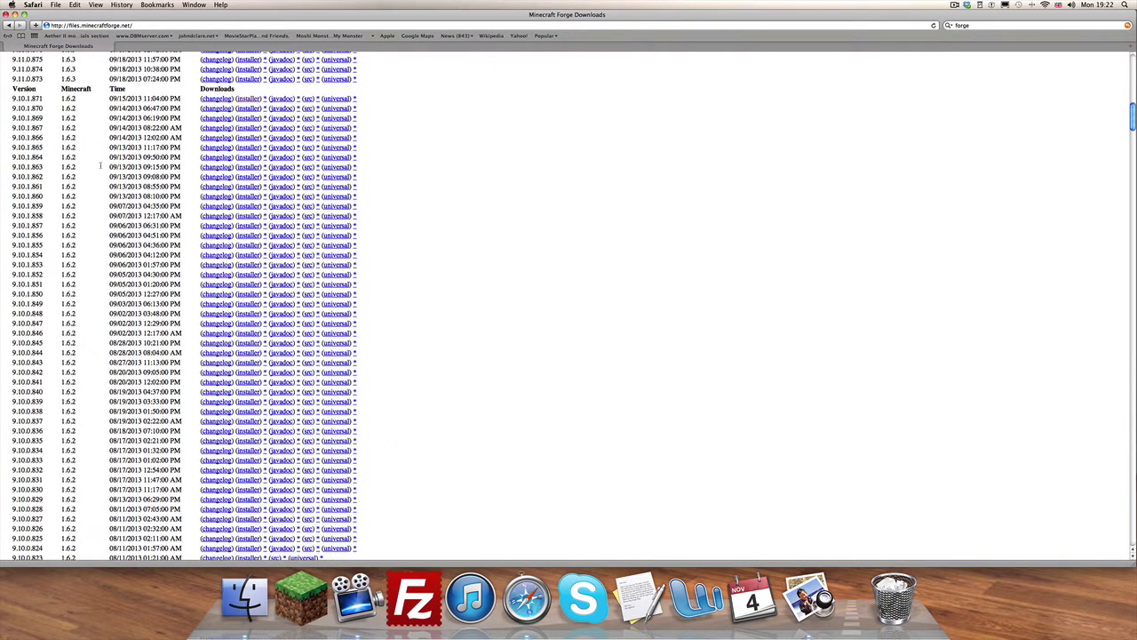
{"action": "scroll", "coordinate": [101, 165], "scroll_direction": "up", "scroll_amount": 15}
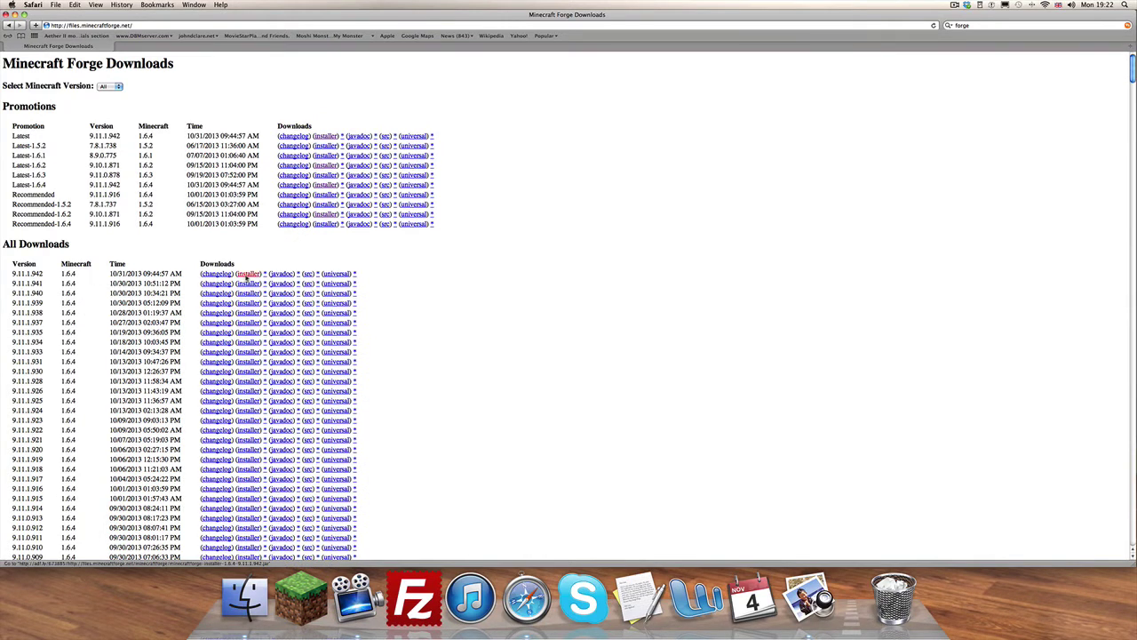
Download the Forge 1.6.4-9.11.1.942 installer past the ad, then clear the browser windows away
{"action": "left_click", "coordinate": [246, 277]}
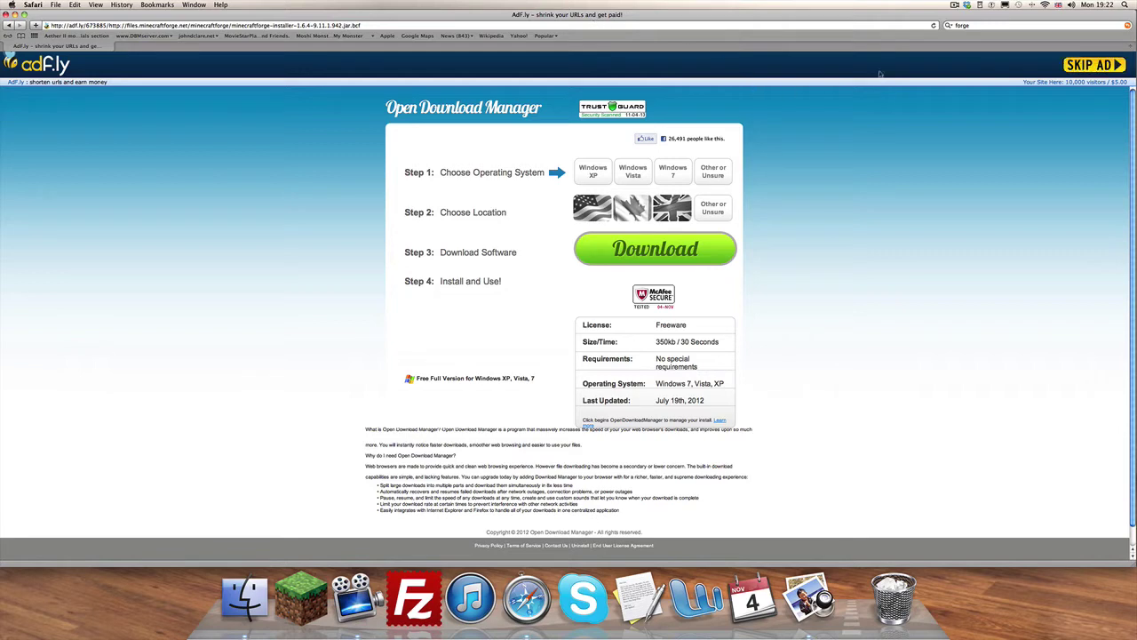
{"action": "left_click", "coordinate": [1103, 64]}
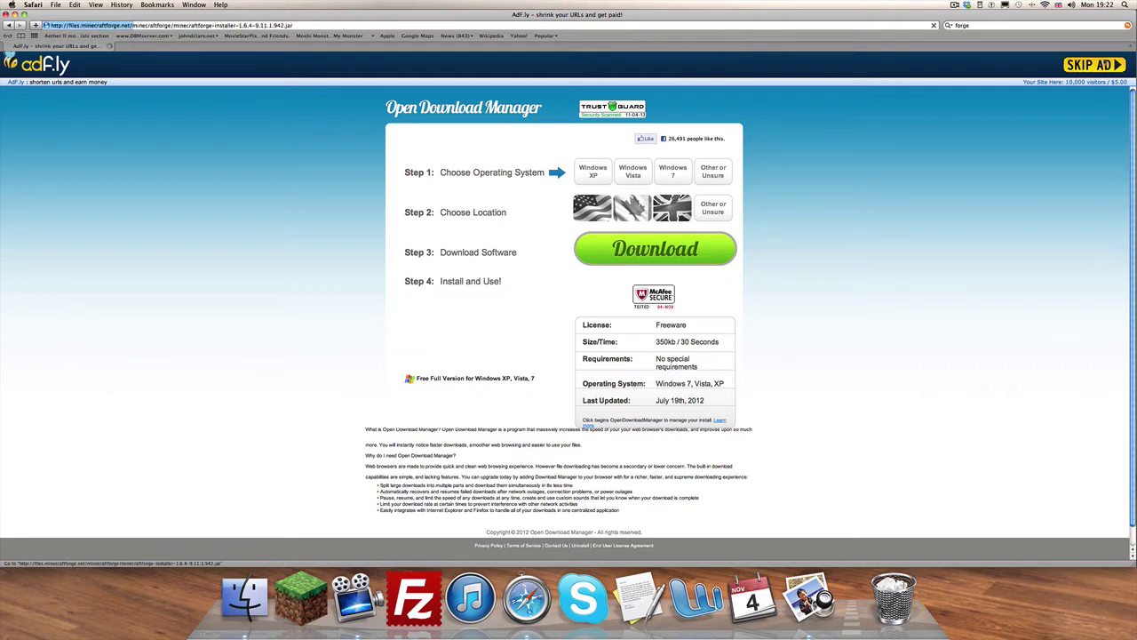
{"action": "left_click", "coordinate": [15, 14]}
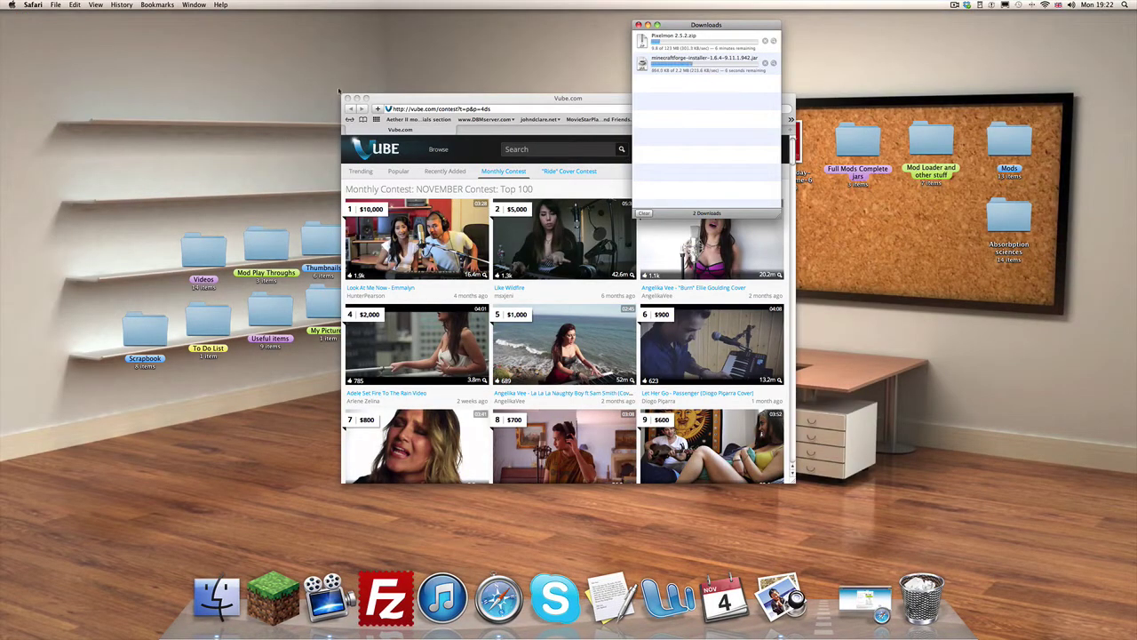
{"action": "left_click", "coordinate": [348, 99]}
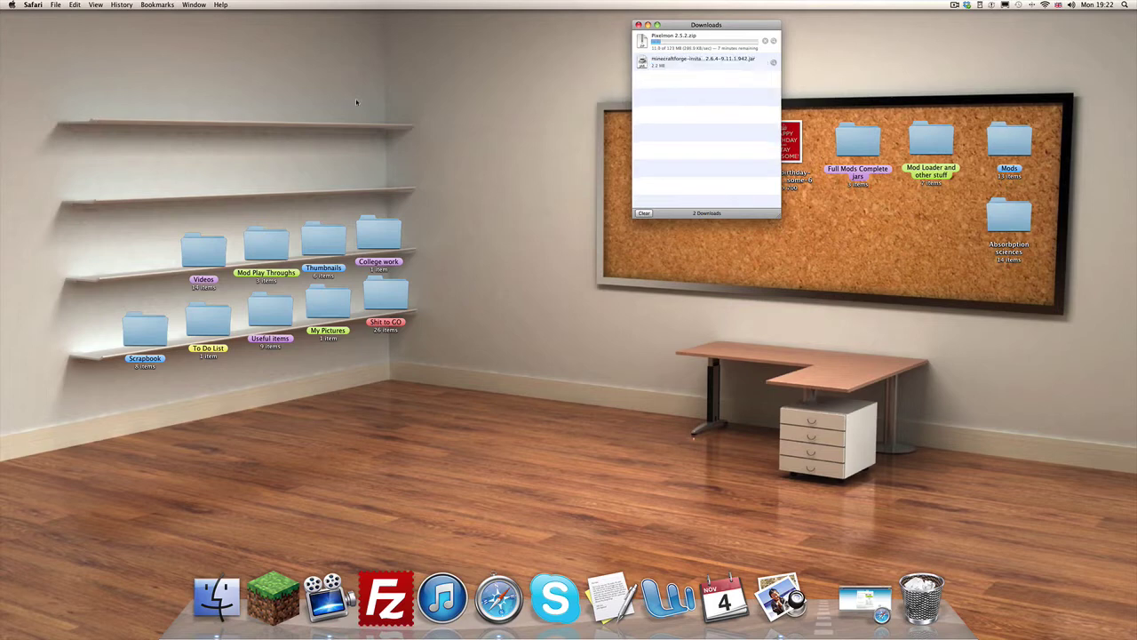
Run the Forge 9.11.1.942 installer jar and install the client into the Minecraft launcher
{"action": "double_click", "coordinate": [690, 62]}
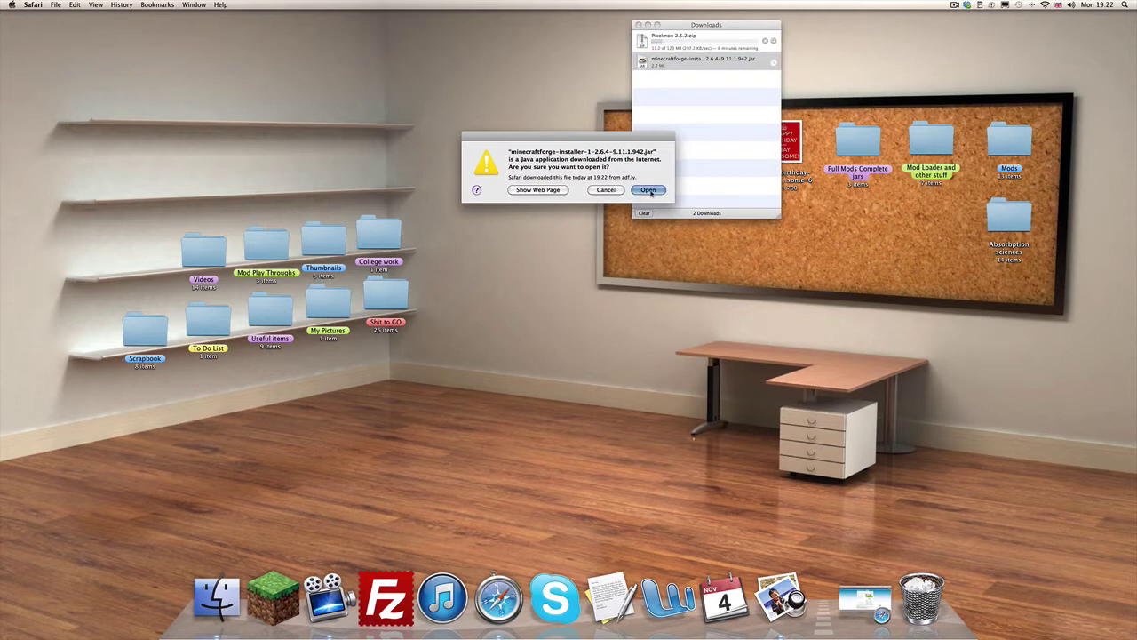
{"action": "left_click", "coordinate": [650, 190]}
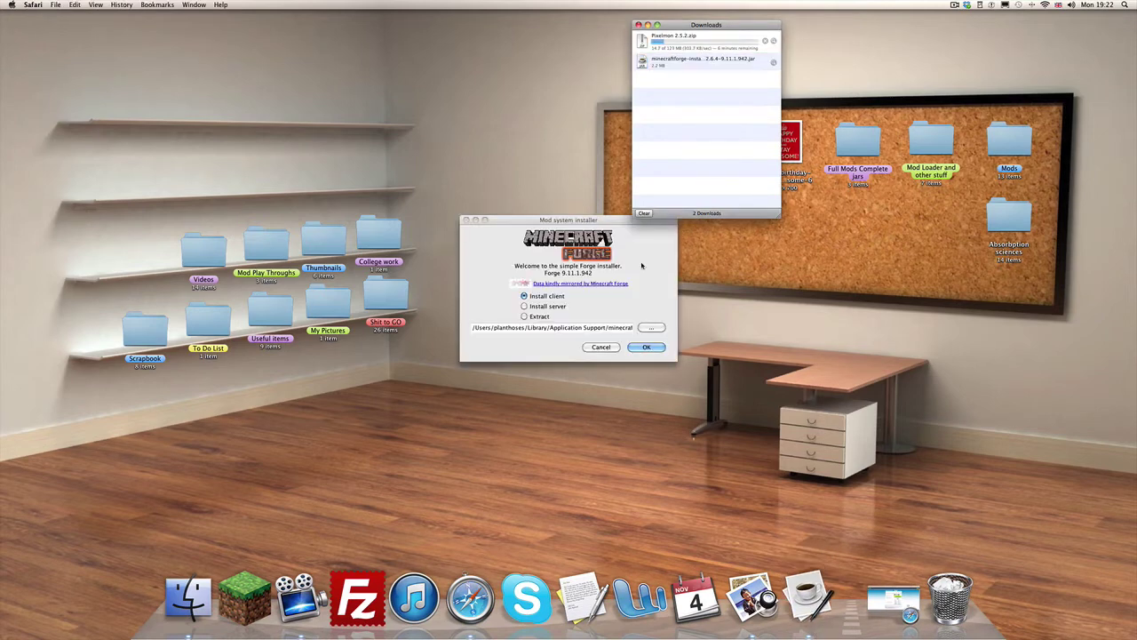
{"action": "left_click", "coordinate": [640, 347]}
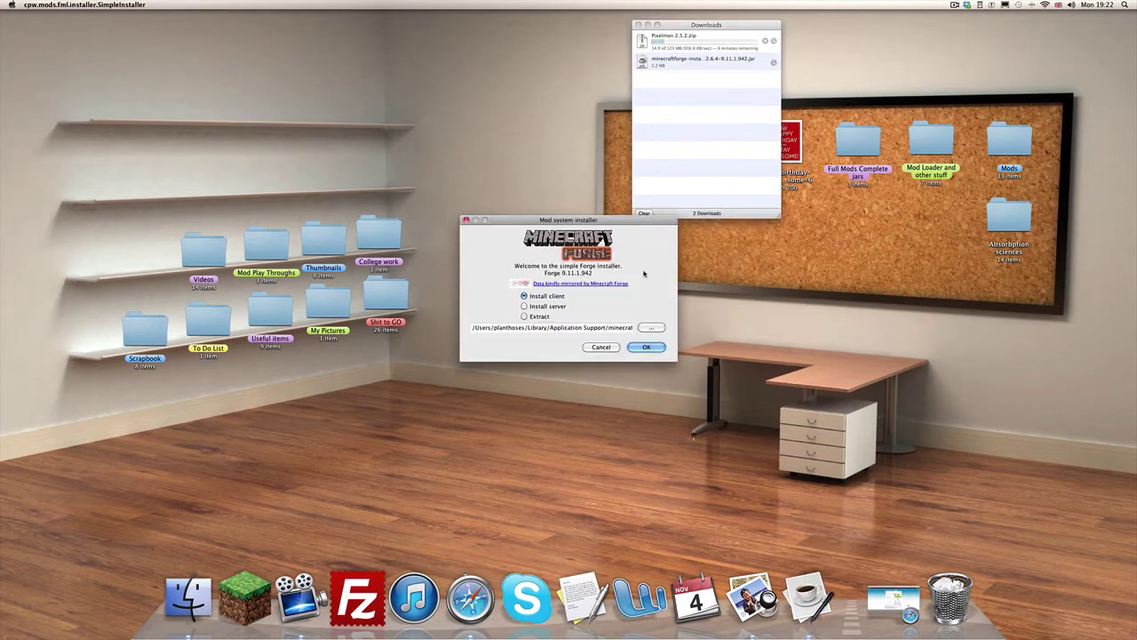
{"action": "left_click", "coordinate": [640, 346]}
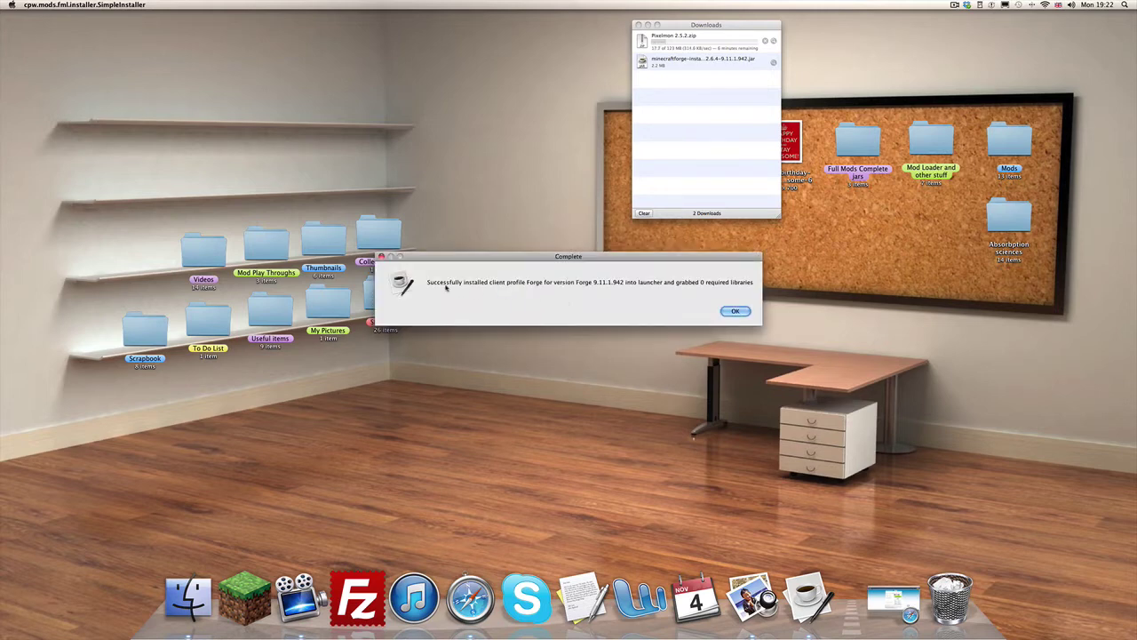
{"action": "left_click", "coordinate": [734, 312]}
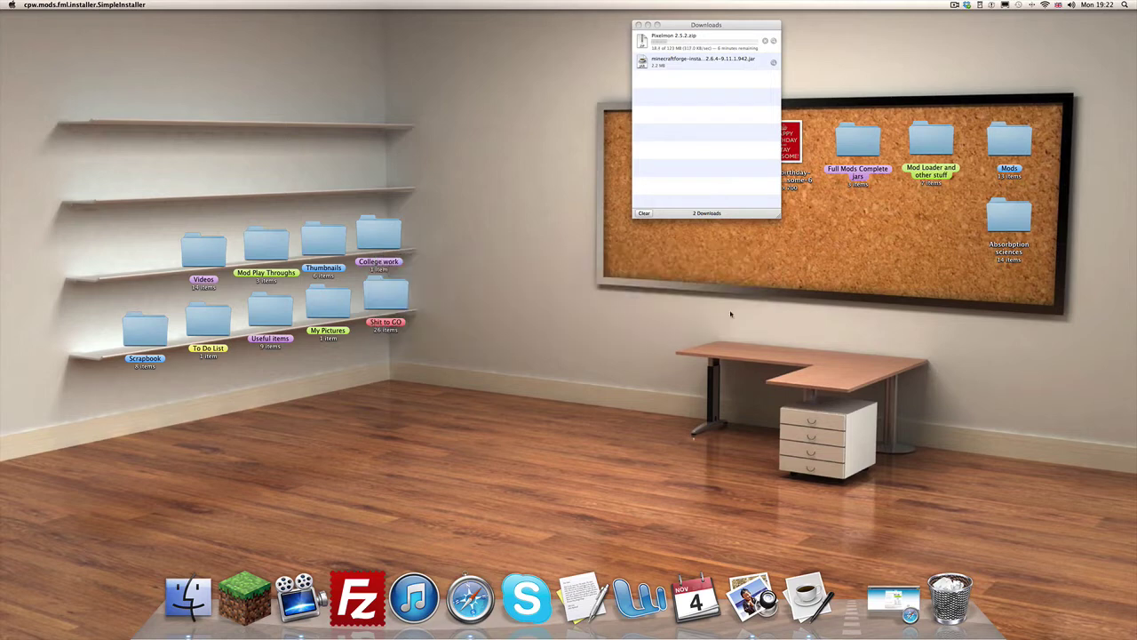
Switch the launcher profile to Forge (1.6.4-Forge9.11.1.942) and launch the game
{"action": "left_click", "coordinate": [245, 591]}
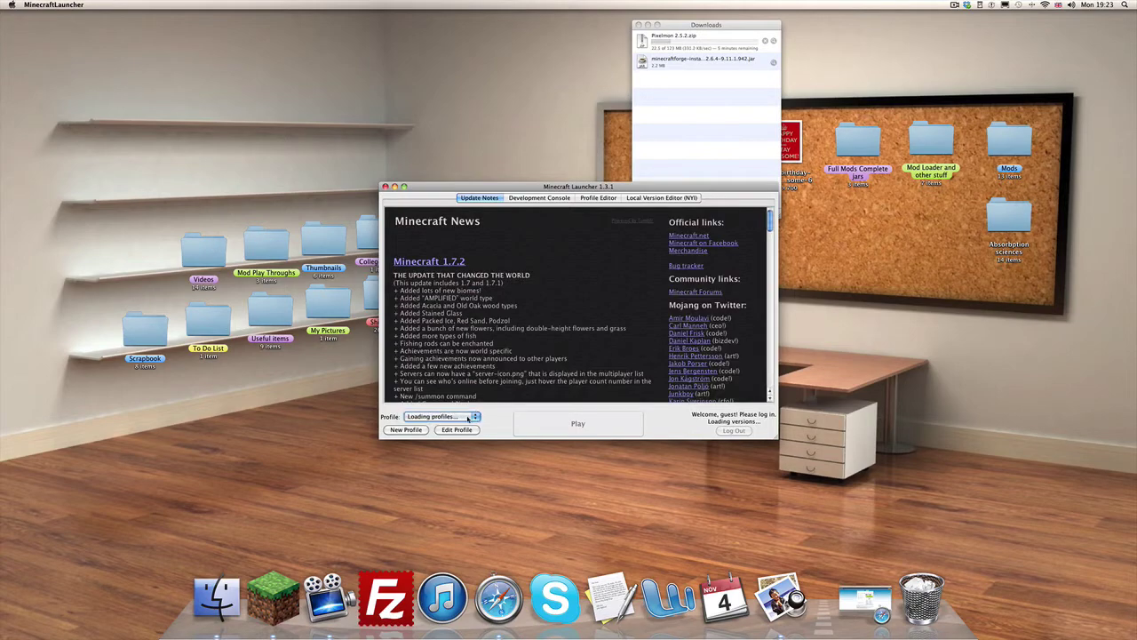
{"action": "left_click", "coordinate": [627, 293]}
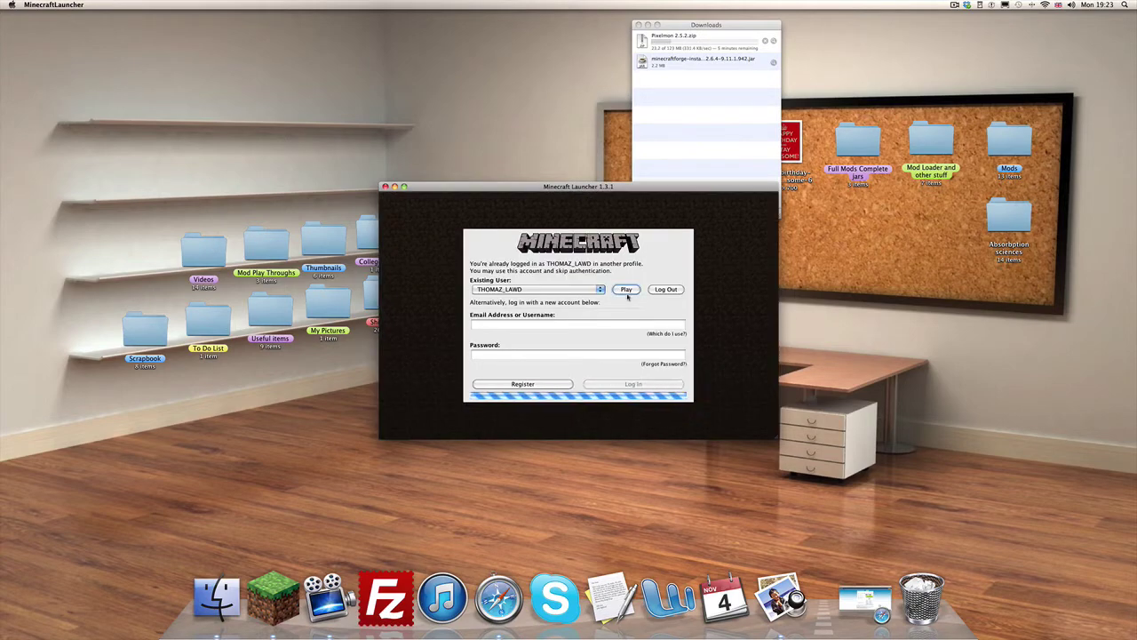
{"action": "left_click", "coordinate": [436, 417]}
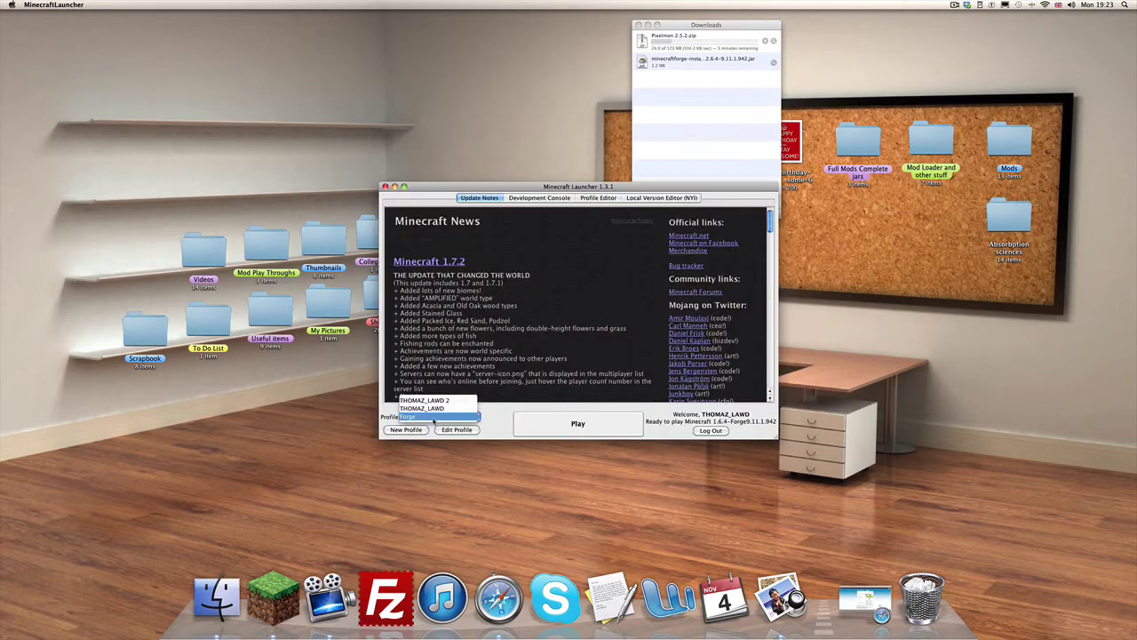
{"action": "left_click", "coordinate": [443, 423]}
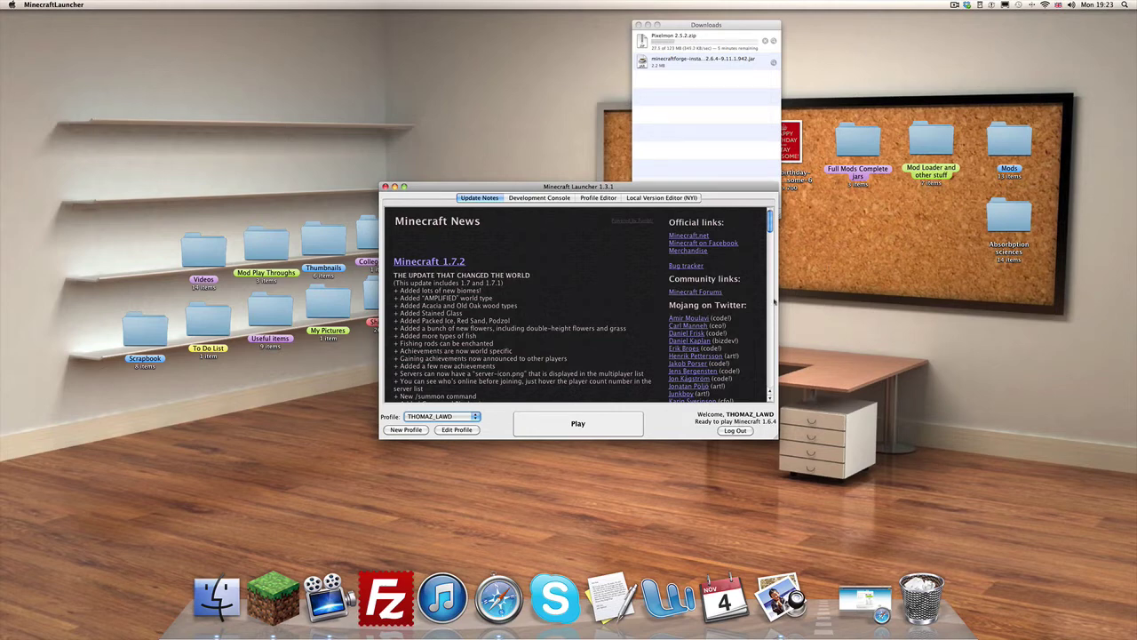
{"action": "left_click", "coordinate": [454, 419]}
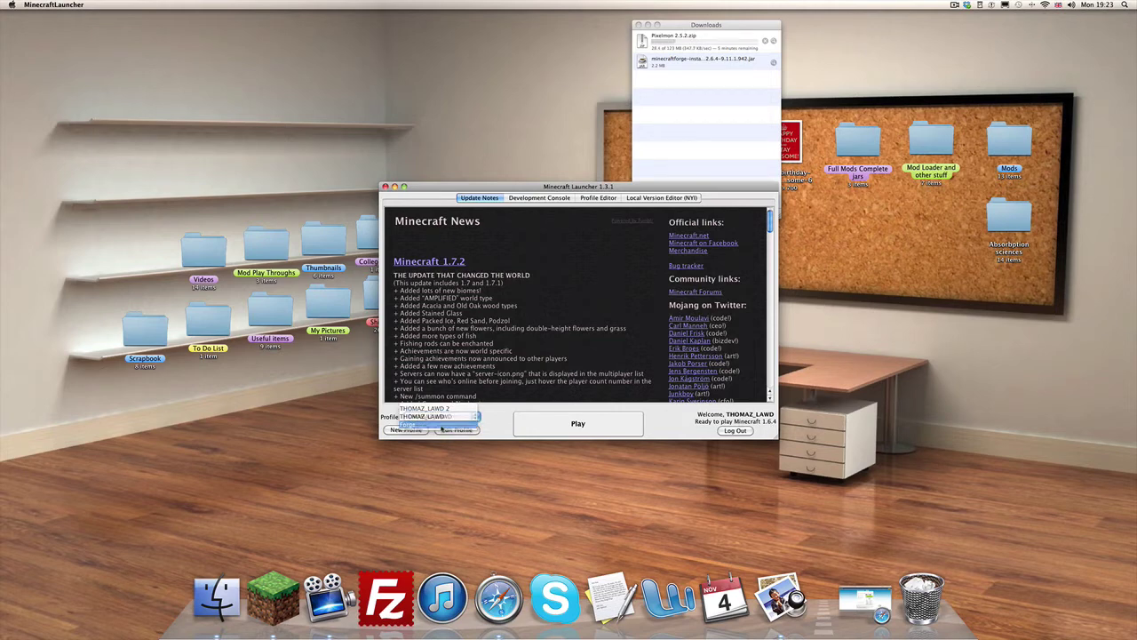
{"action": "left_click", "coordinate": [442, 425]}
{"action": "left_click", "coordinate": [605, 428]}
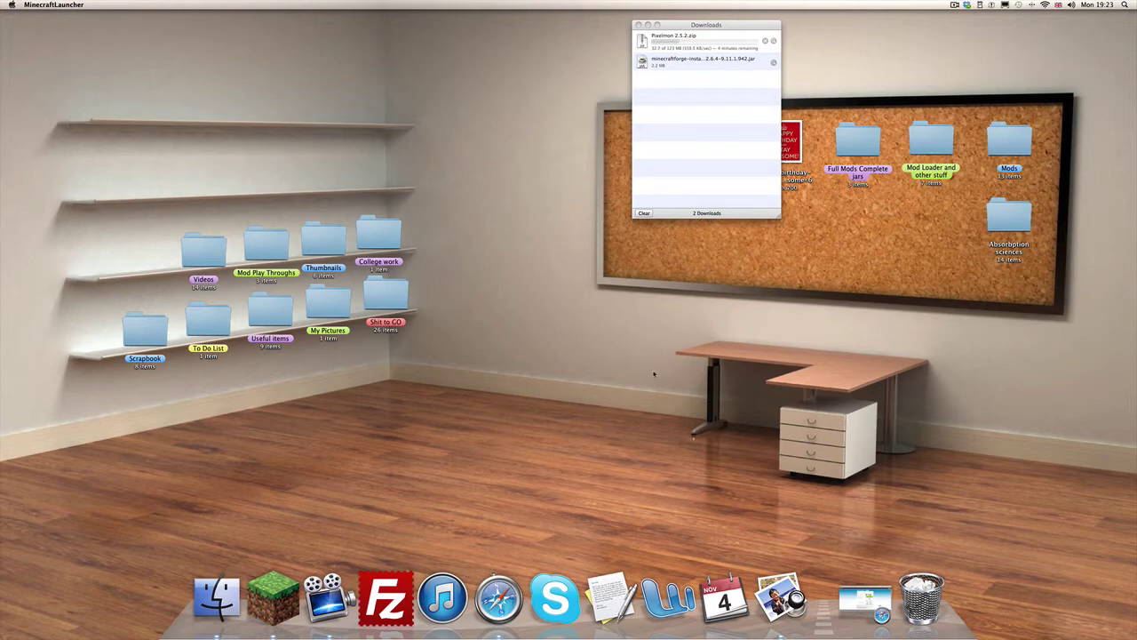
Close the Safari download window and bring the Minecraft window to the front
{"action": "left_click", "coordinate": [865, 598]}
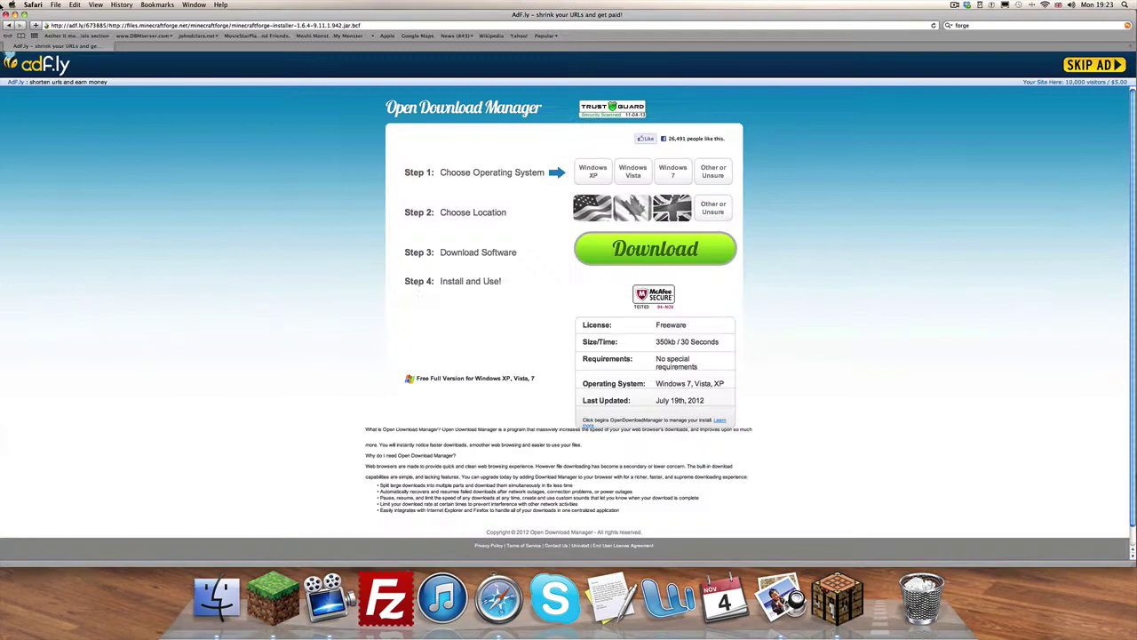
{"action": "left_click", "coordinate": [5, 15]}
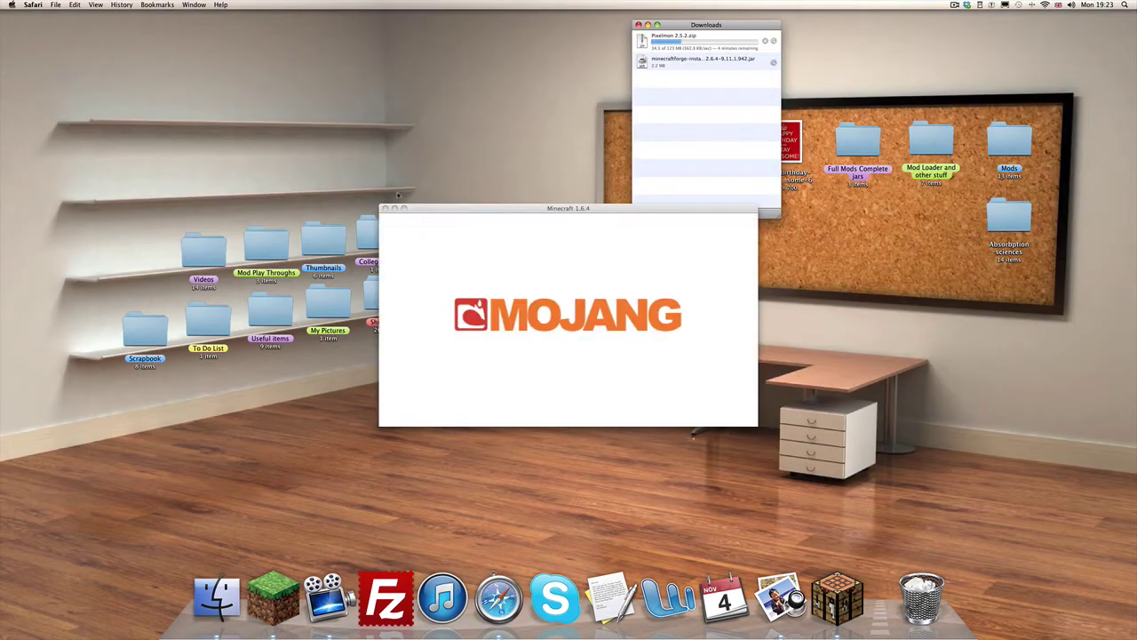
{"action": "left_click", "coordinate": [464, 208]}
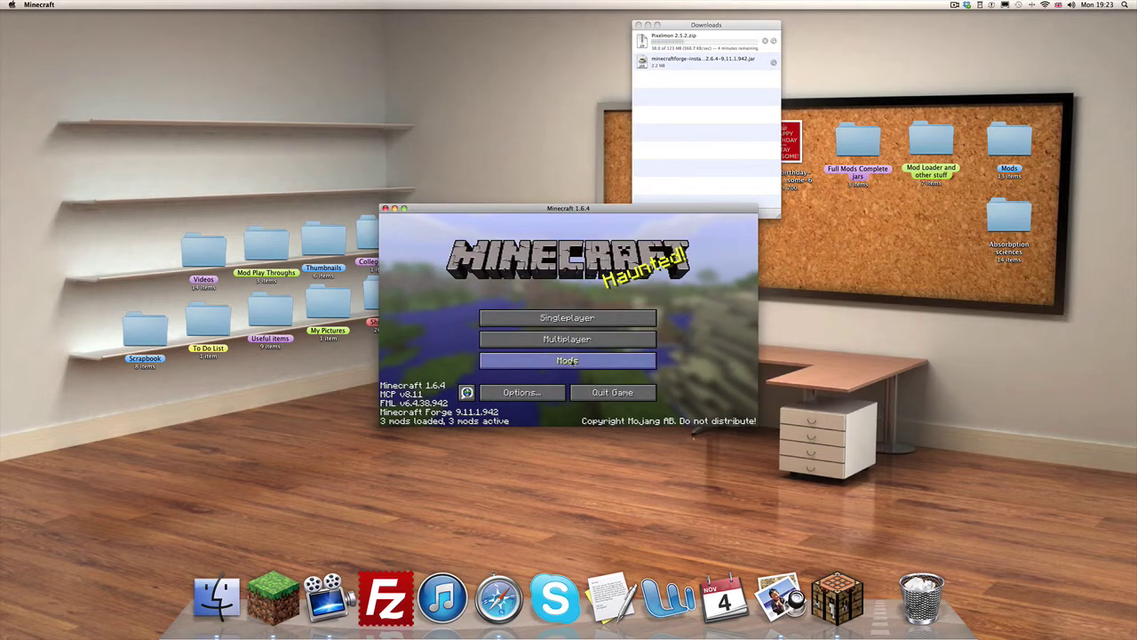
Review the Mods list entries: Minecraft Coder Pack, Forge Mod Loader and Minecraft Forge
{"action": "left_click", "coordinate": [571, 360]}
{"action": "left_click", "coordinate": [442, 271]}
{"action": "left_click", "coordinate": [434, 310]}
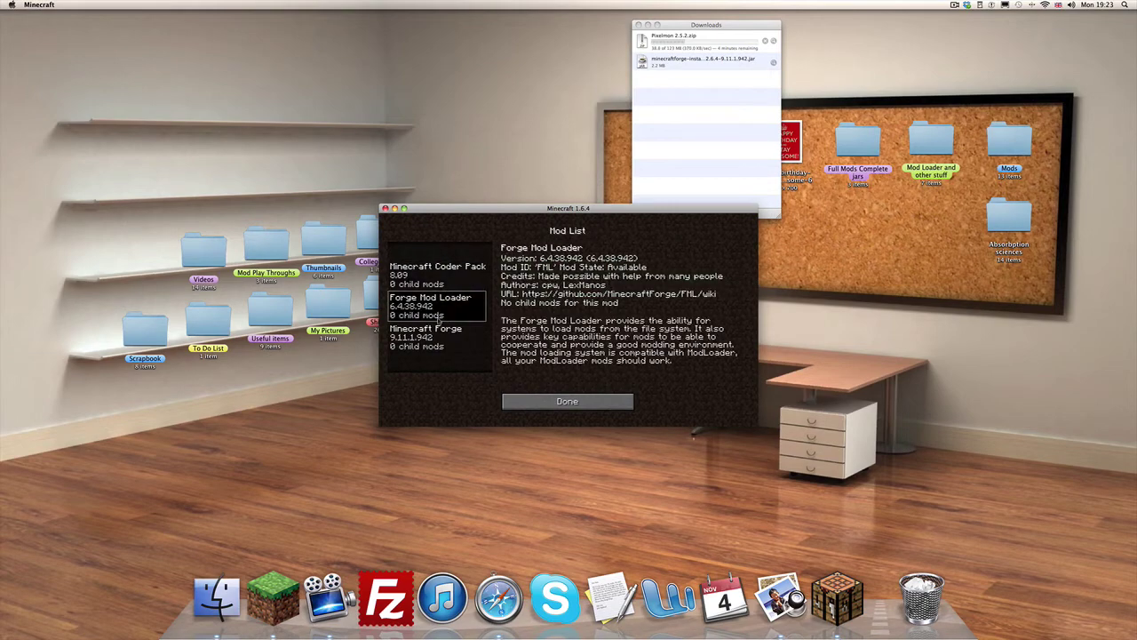
{"action": "left_click", "coordinate": [437, 336]}
{"action": "left_click", "coordinate": [438, 307]}
{"action": "left_click", "coordinate": [450, 334]}
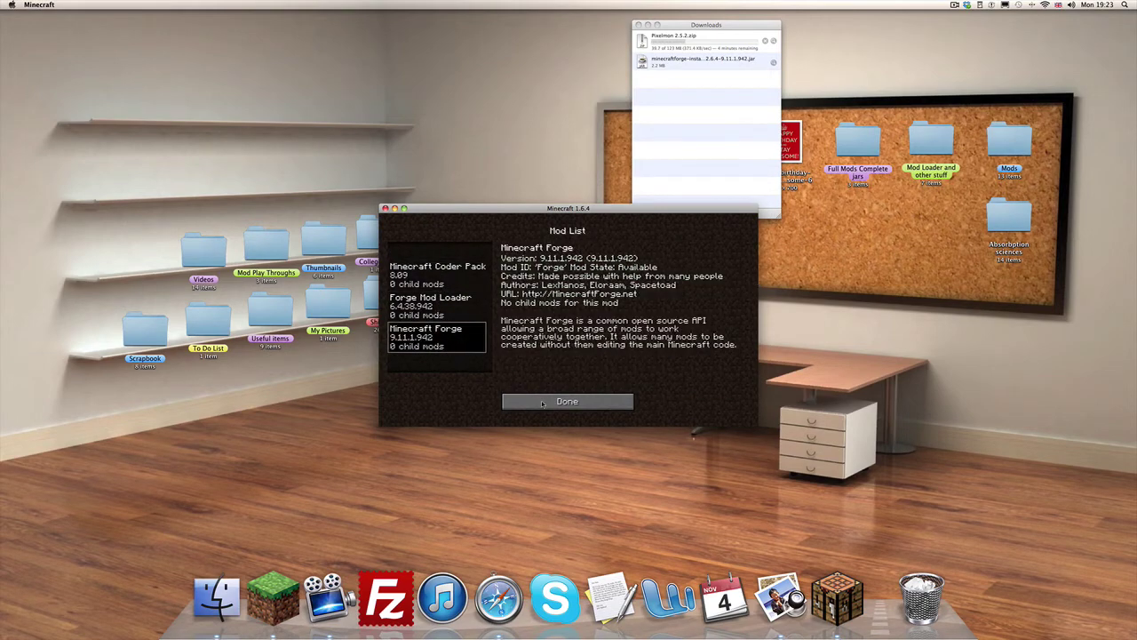
{"action": "left_click", "coordinate": [554, 404]}
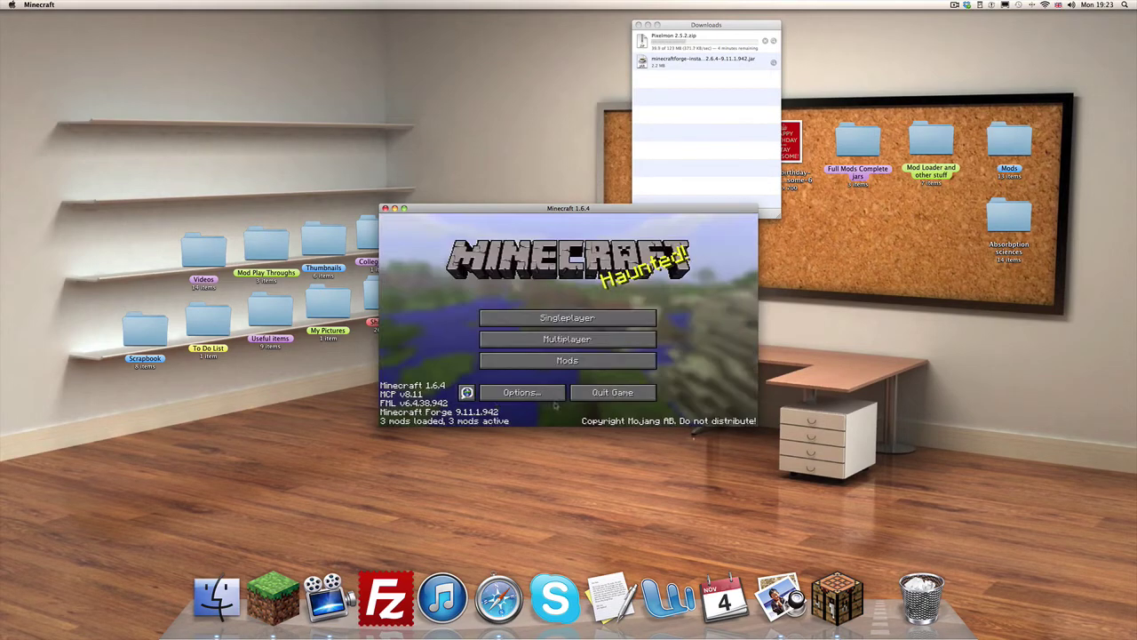
Quit the game and open a new Finder window on the home folder
{"action": "left_click", "coordinate": [613, 392]}
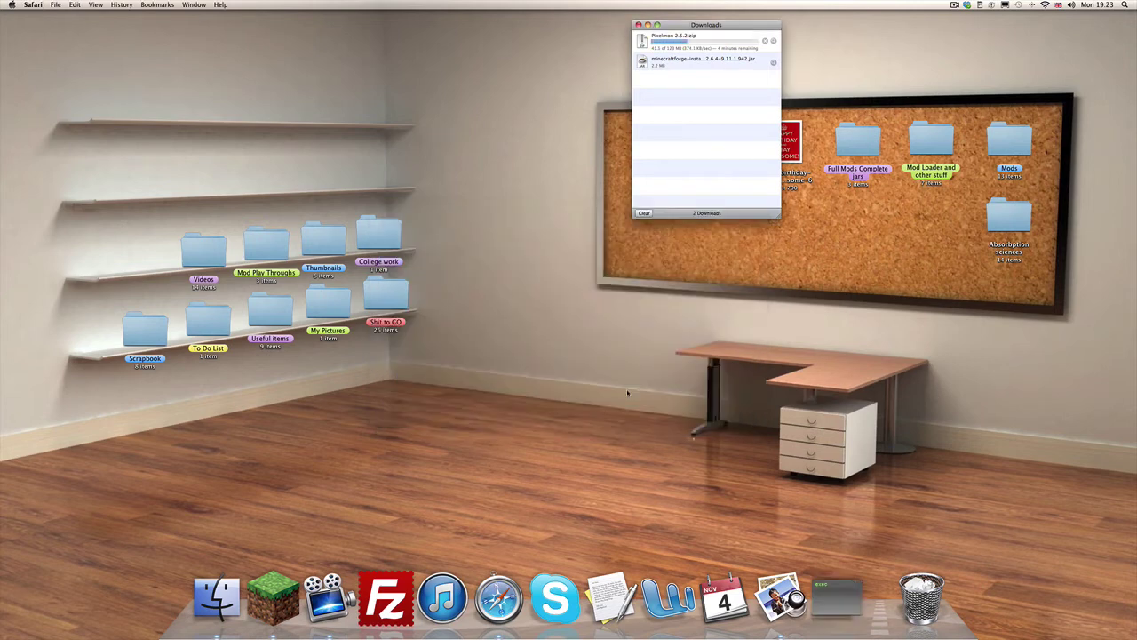
{"action": "left_click", "coordinate": [489, 90]}
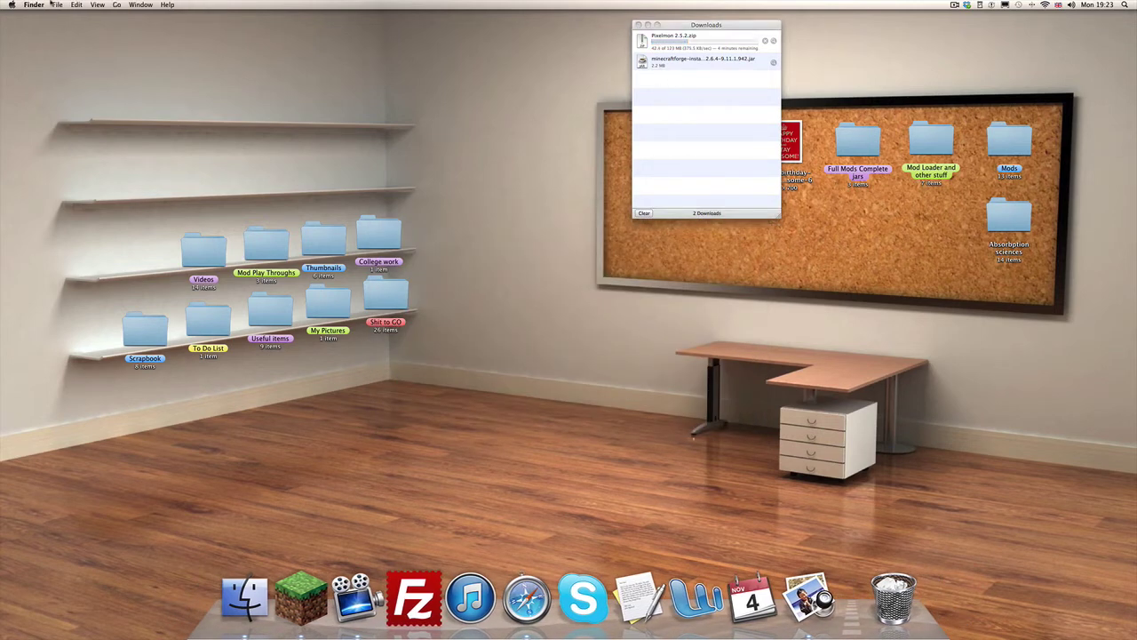
{"action": "left_click", "coordinate": [57, 4]}
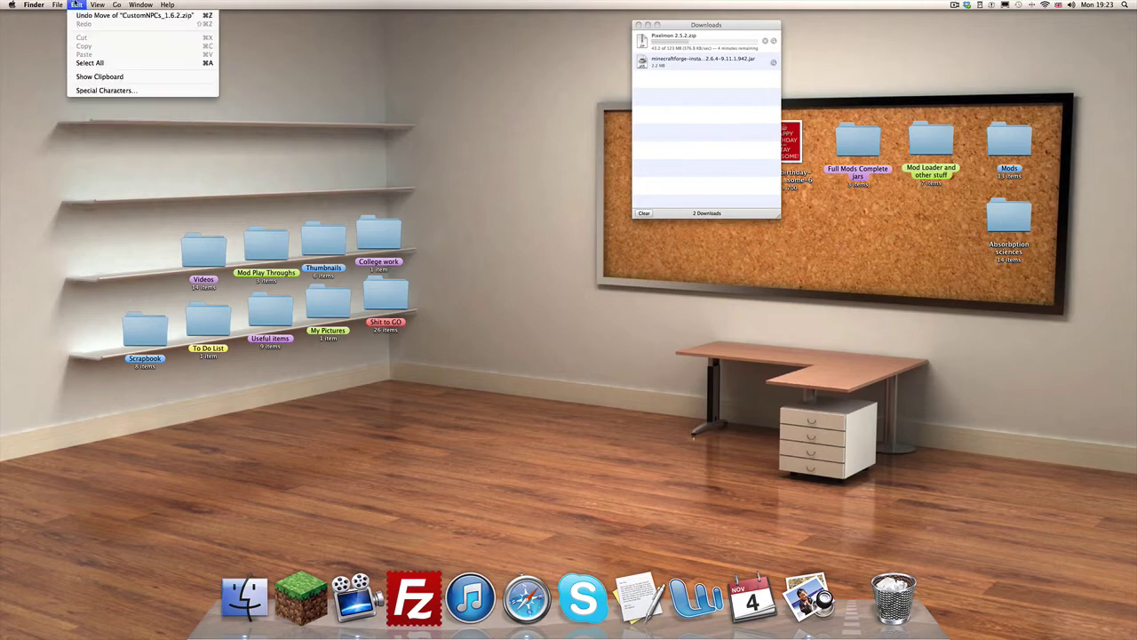
{"action": "left_click", "coordinate": [65, 16]}
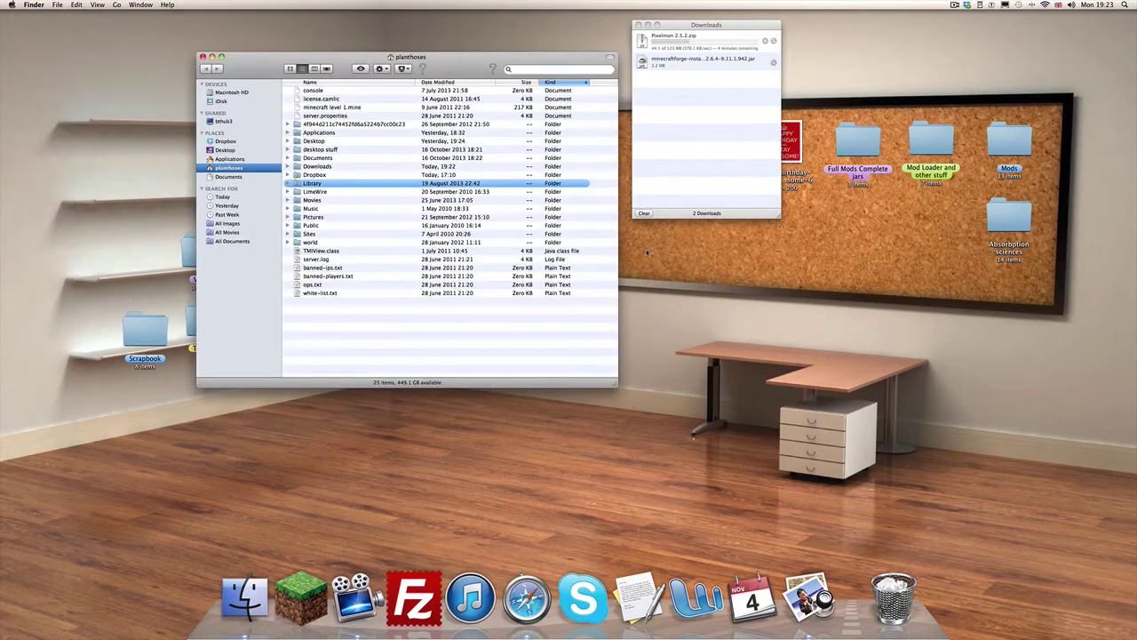
Navigate into Library/Application Support/minecraft/mods
{"action": "double_click", "coordinate": [321, 183]}
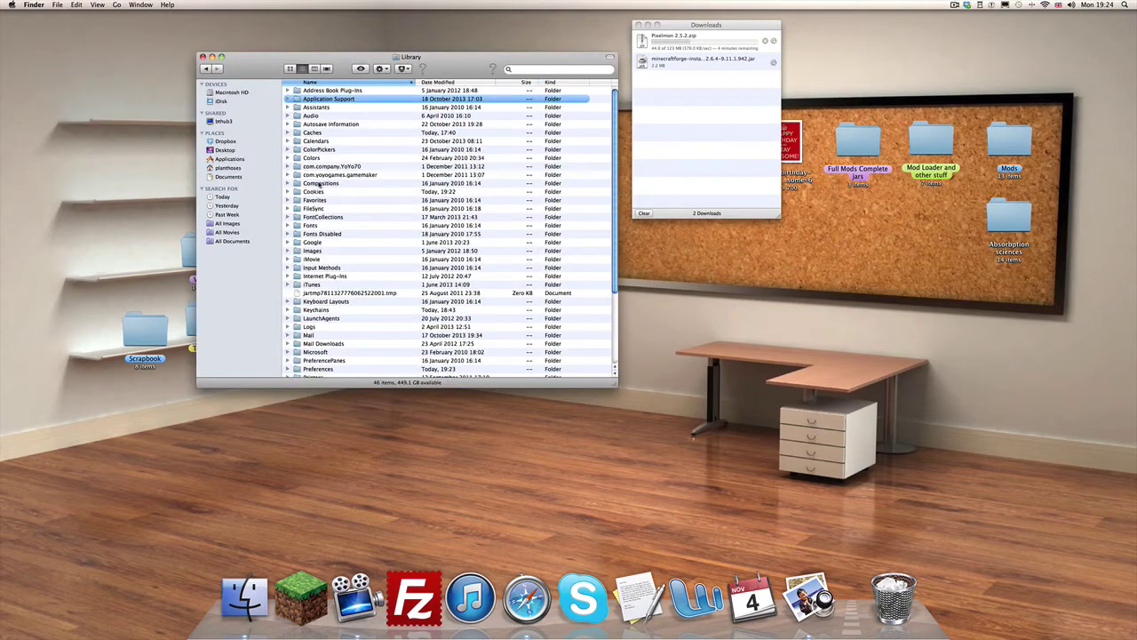
{"action": "double_click", "coordinate": [352, 100]}
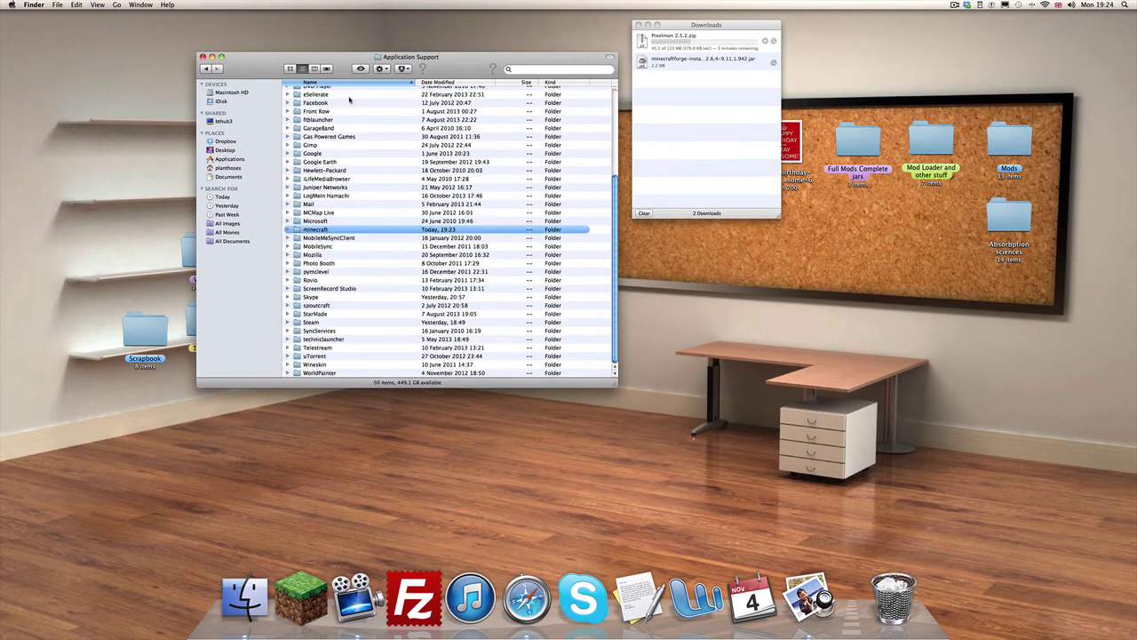
{"action": "double_click", "coordinate": [324, 230]}
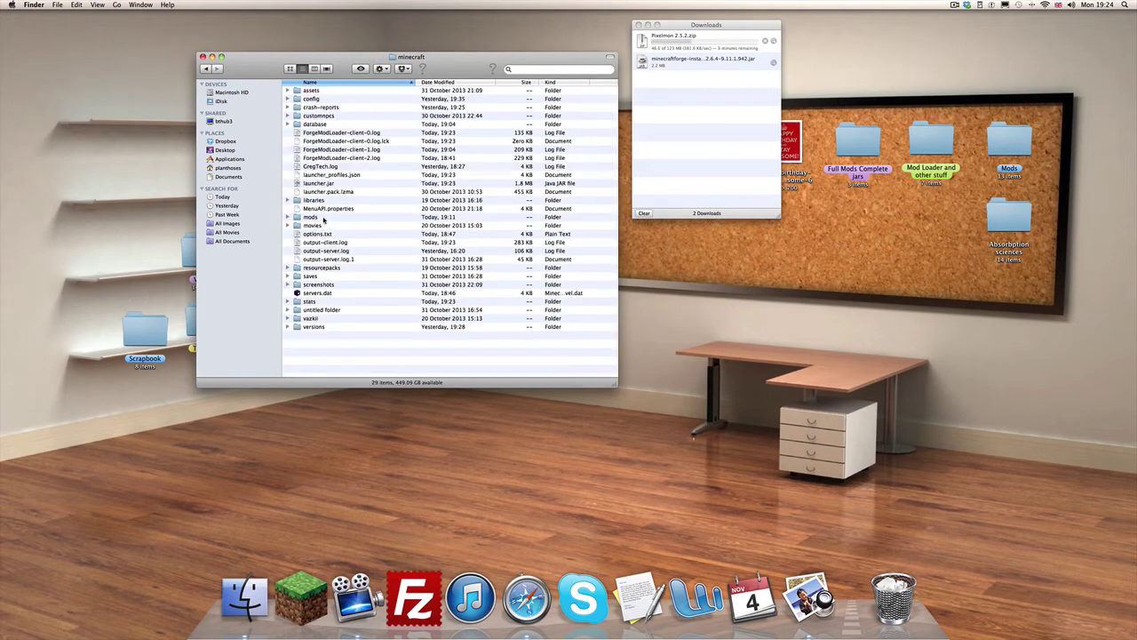
{"action": "double_click", "coordinate": [324, 218]}
Reveal the Pixelmon download in the Downloads folder from Safari's downloads list
{"action": "left_click", "coordinate": [686, 81]}
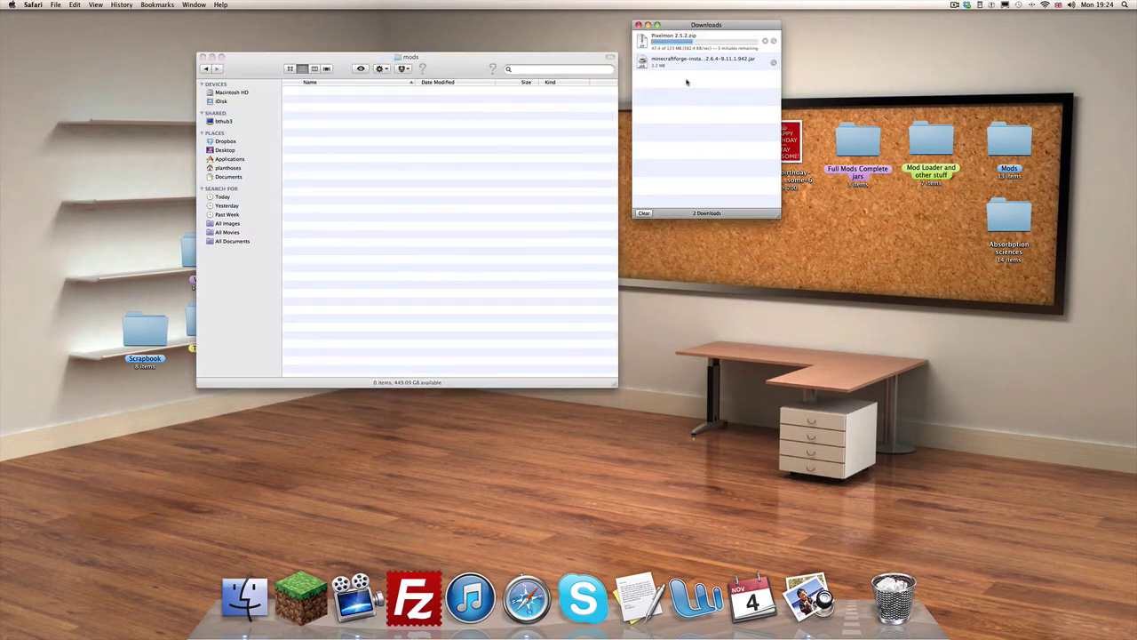
{"action": "left_click", "coordinate": [773, 41]}
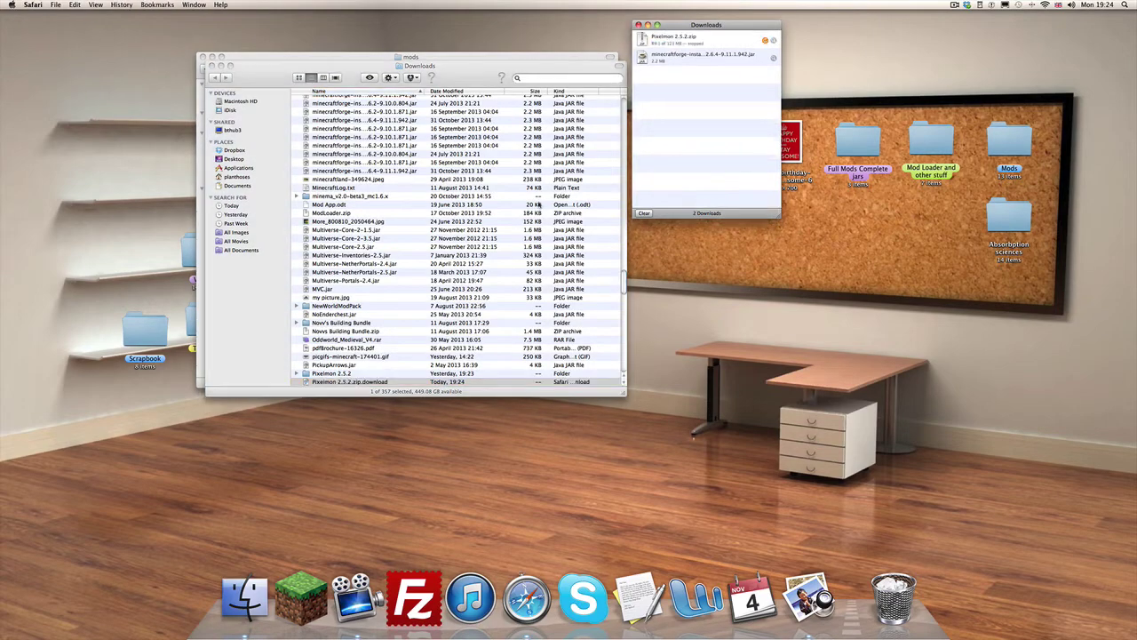
{"action": "left_click", "coordinate": [346, 380]}
{"action": "left_click", "coordinate": [351, 365]}
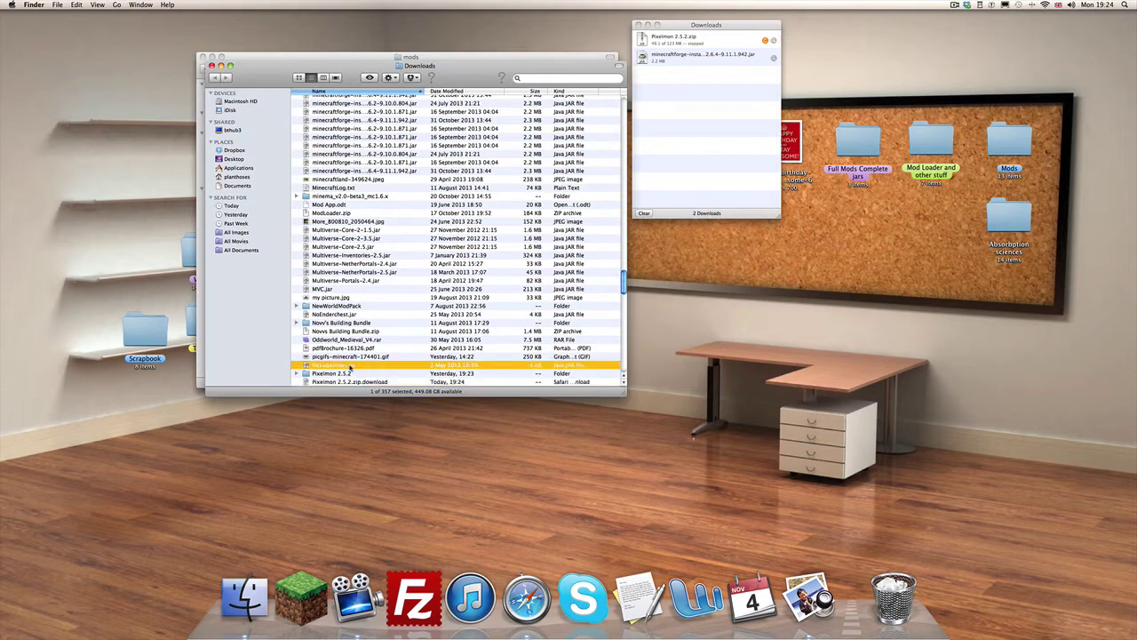
{"action": "scroll", "coordinate": [351, 366], "scroll_direction": "down", "scroll_amount": 3}
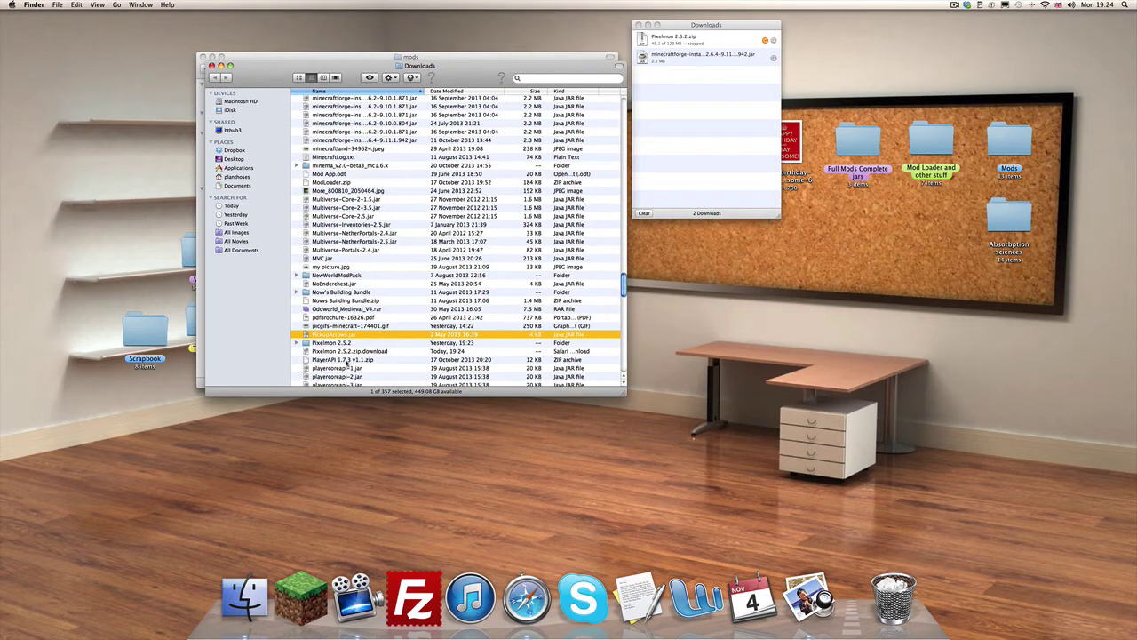
Search Finder for 'pixelmon' and move Pixelmon 2.5.2.zip into the mods folder
{"action": "left_click", "coordinate": [570, 78]}
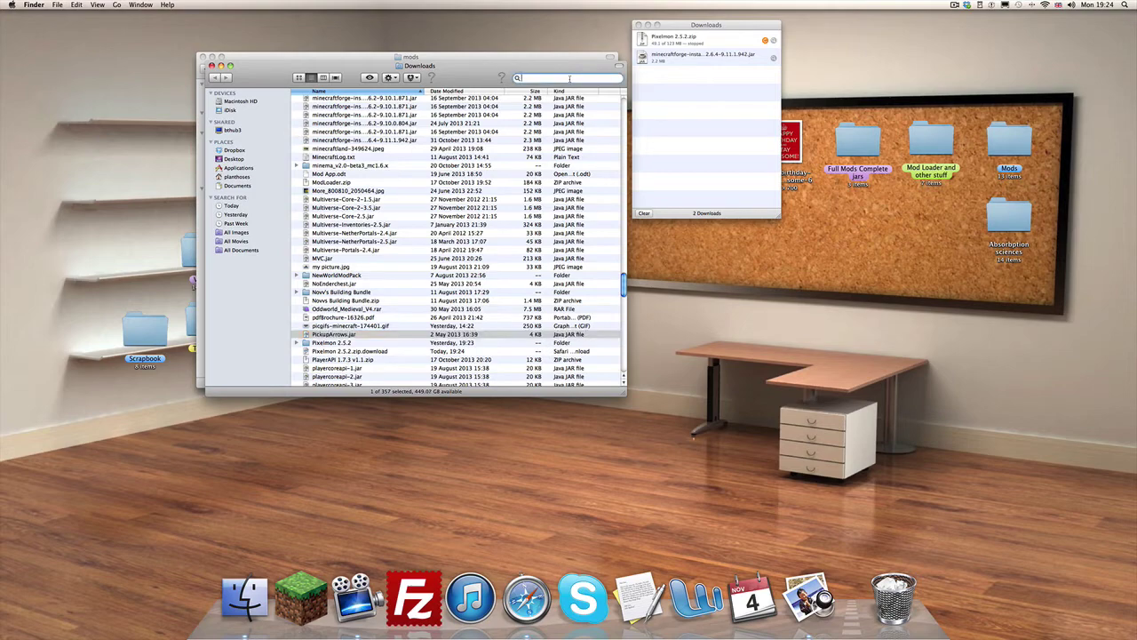
{"action": "type", "text": "pixeo"}
{"action": "key", "text": "BackSpace"}
{"action": "type", "text": "lmon"}
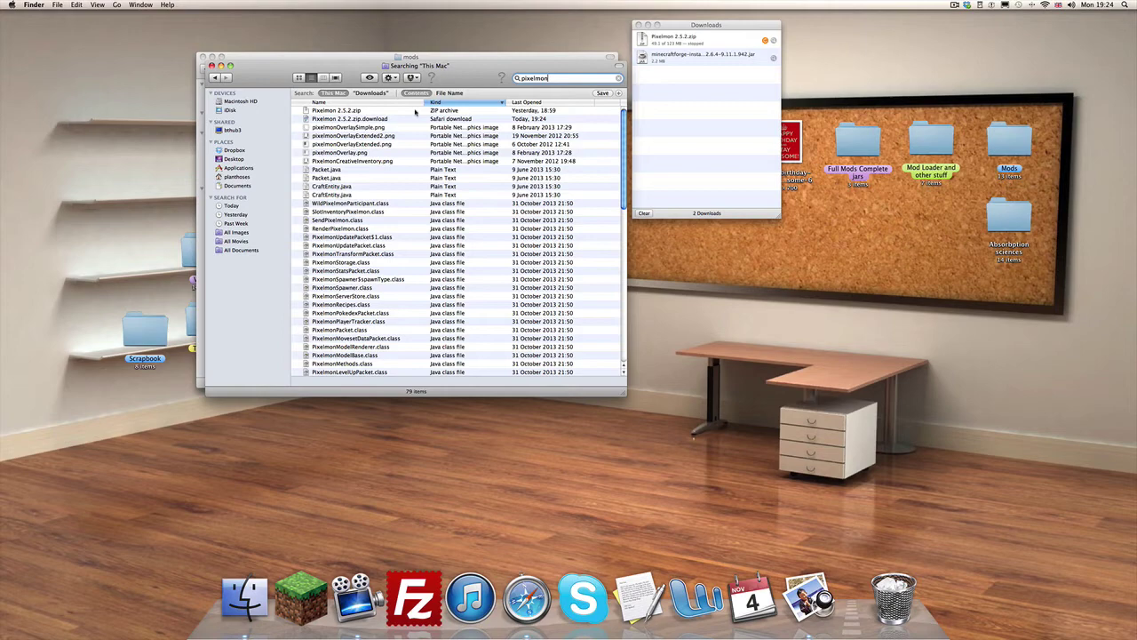
{"action": "mouse_move", "coordinate": [344, 74]}
{"action": "left_mouse_down"}
{"action": "mouse_move", "coordinate": [817, 122]}
{"action": "mouse_move", "coordinate": [589, 190]}
{"action": "left_mouse_up"}
{"action": "left_click", "coordinate": [685, 113]}
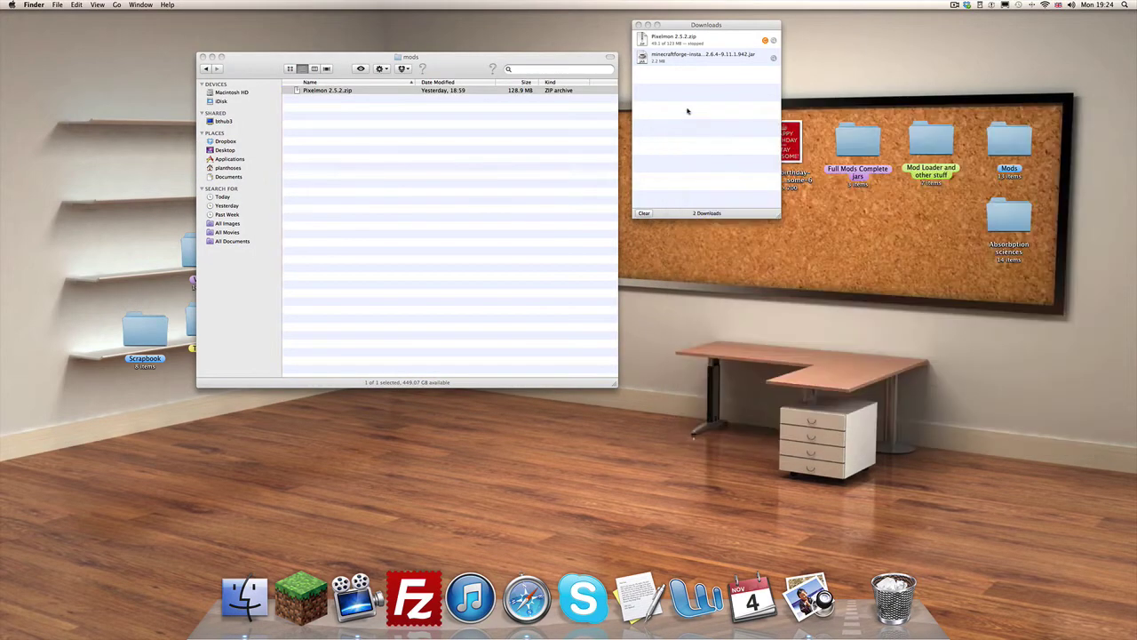
Close the Downloads folder, Safari downloads list and mods folder windows
{"action": "left_click", "coordinate": [773, 40]}
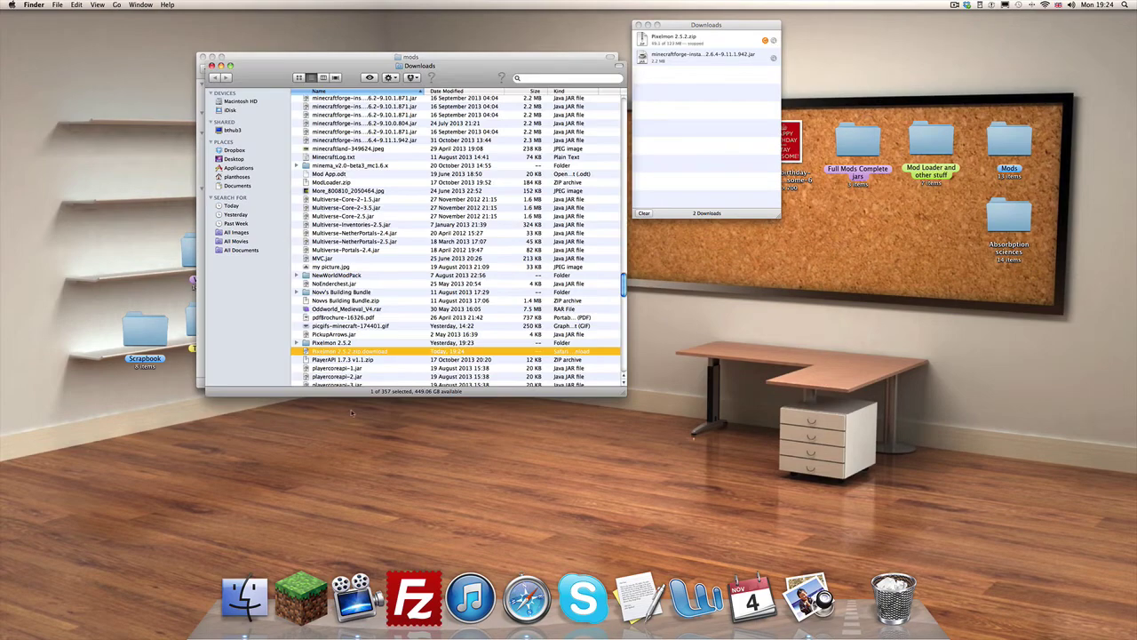
{"action": "left_click_drag", "start_coordinate": [410, 64], "coordinate": [562, 76]}
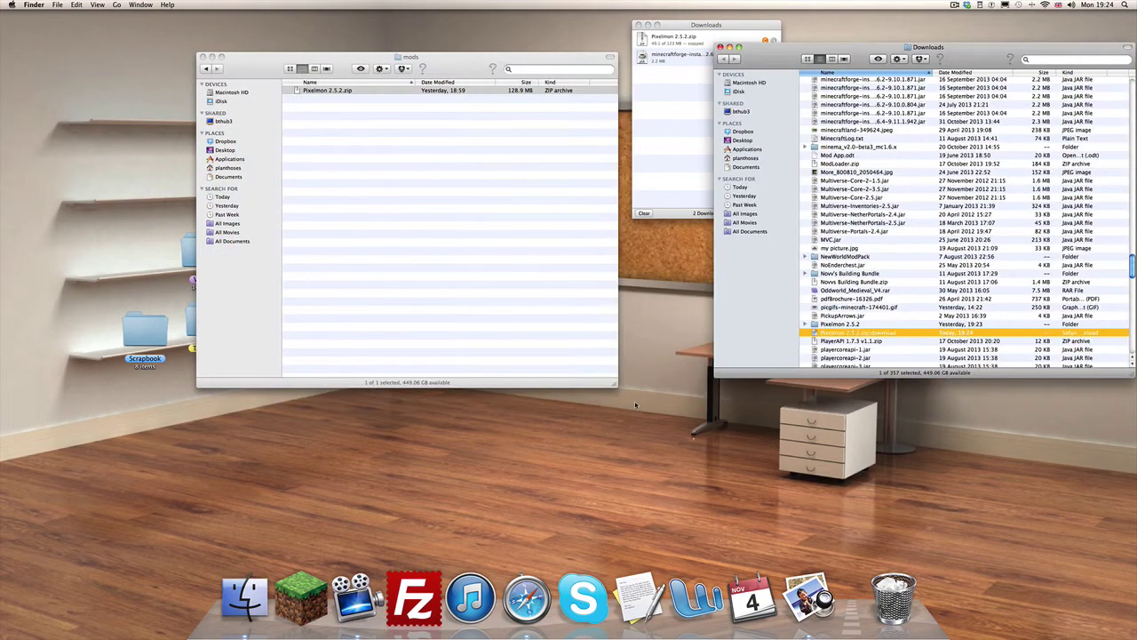
{"action": "left_click", "coordinate": [720, 47]}
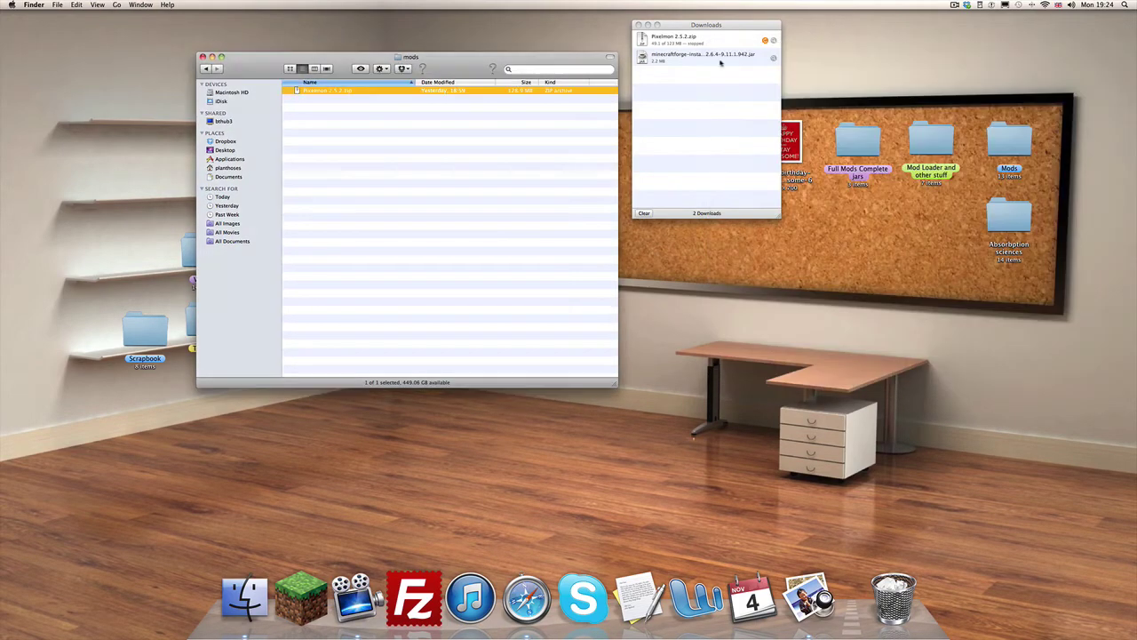
{"action": "left_click", "coordinate": [720, 62]}
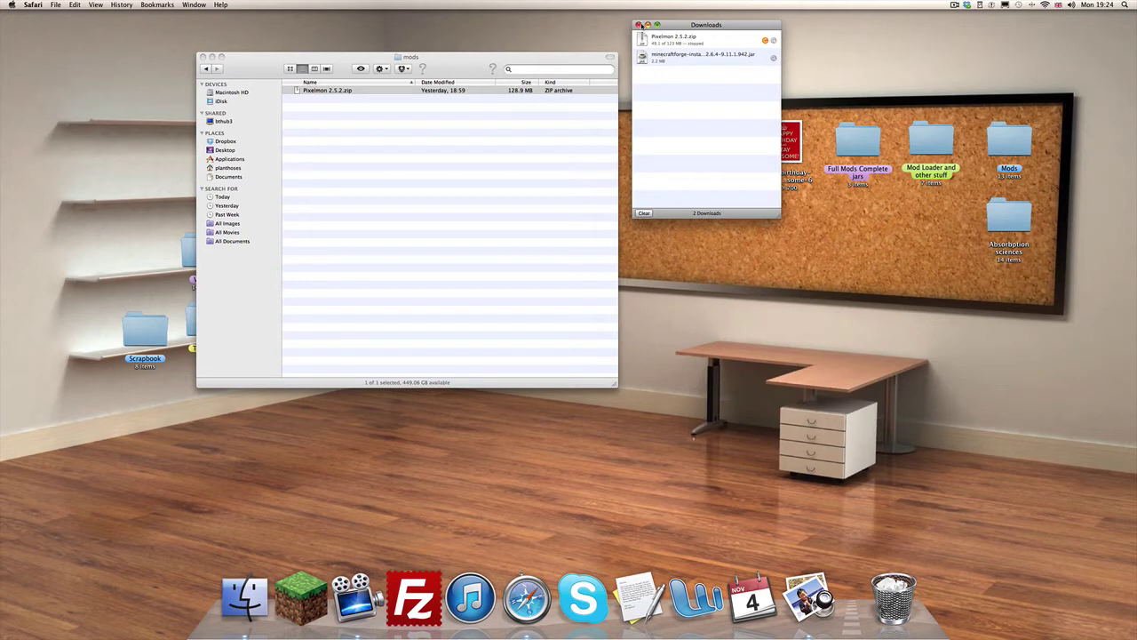
{"action": "left_click", "coordinate": [639, 25]}
{"action": "left_click", "coordinate": [399, 155]}
{"action": "left_click", "coordinate": [389, 151]}
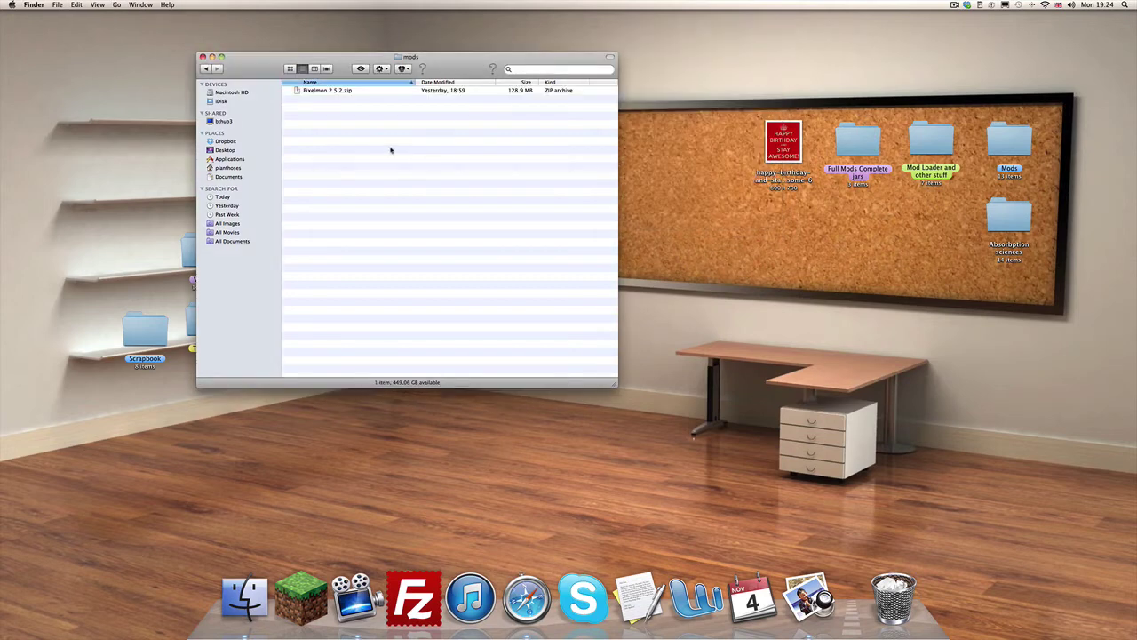
{"action": "left_click", "coordinate": [203, 56]}
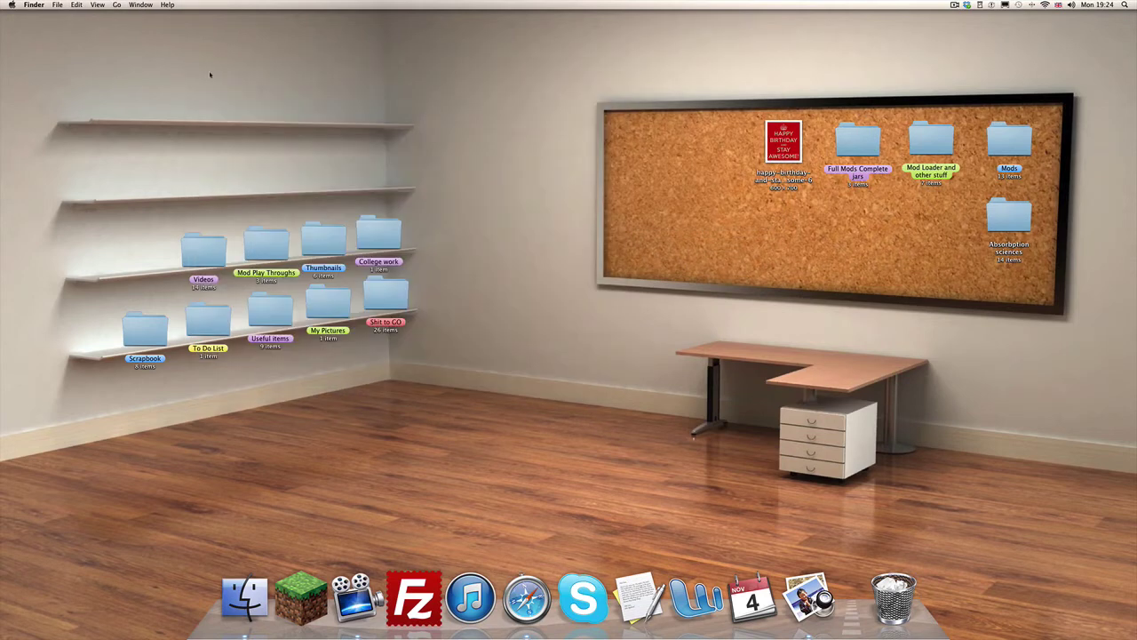
Start Minecraft from the Dock and play offline, loading 4 mods including Pixelmon
{"action": "left_click", "coordinate": [318, 627]}
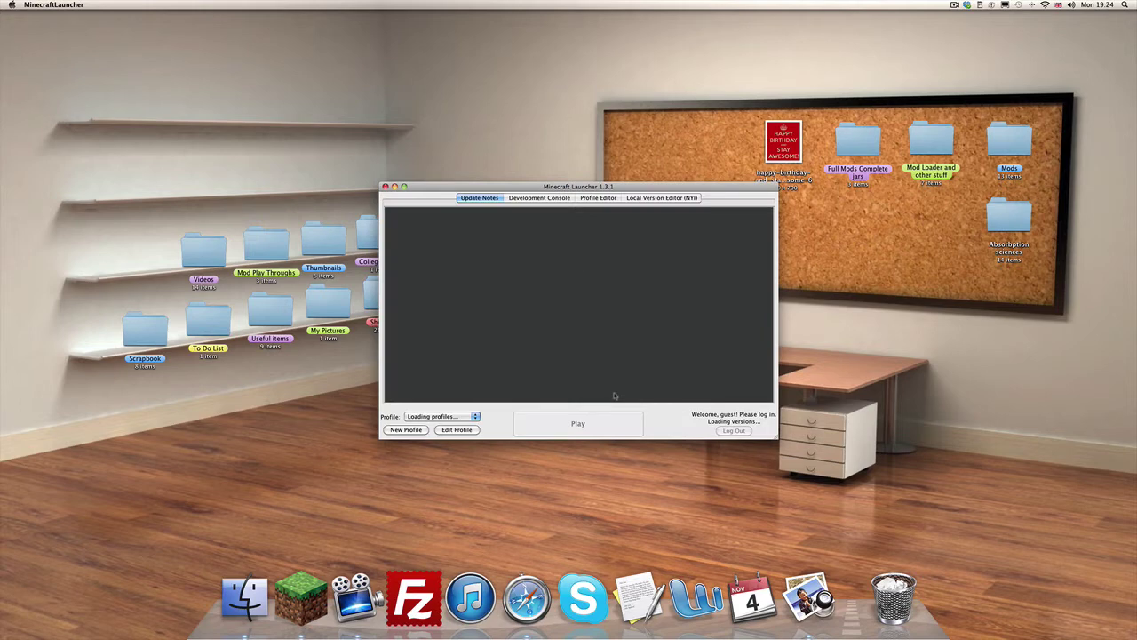
{"action": "left_click", "coordinate": [574, 423]}
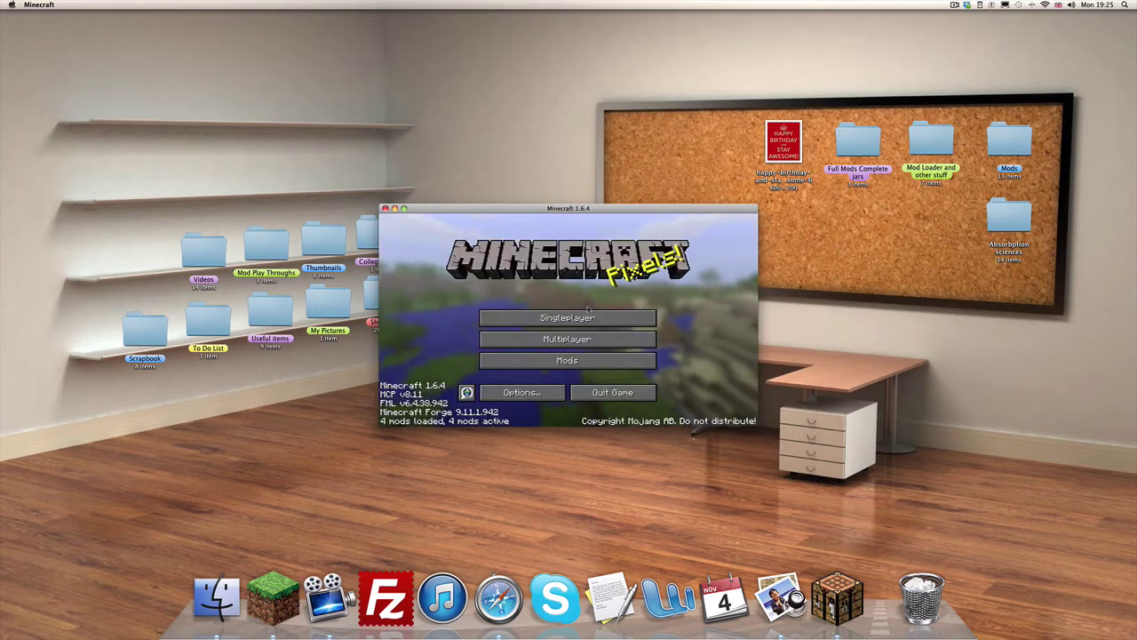
Confirm Pixelmon 2.5.2 appears in the loaded mods list, then glance at the multiplayer server list
{"action": "left_click", "coordinate": [561, 360]}
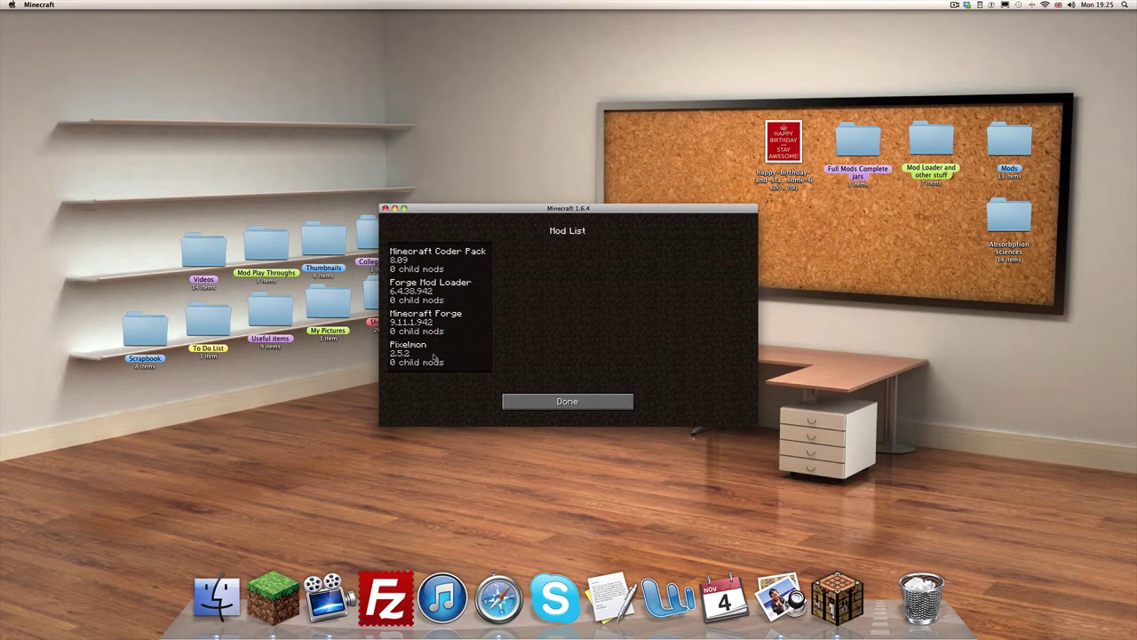
{"action": "left_click", "coordinate": [434, 356]}
{"action": "left_click", "coordinate": [562, 401]}
{"action": "left_click", "coordinate": [567, 339]}
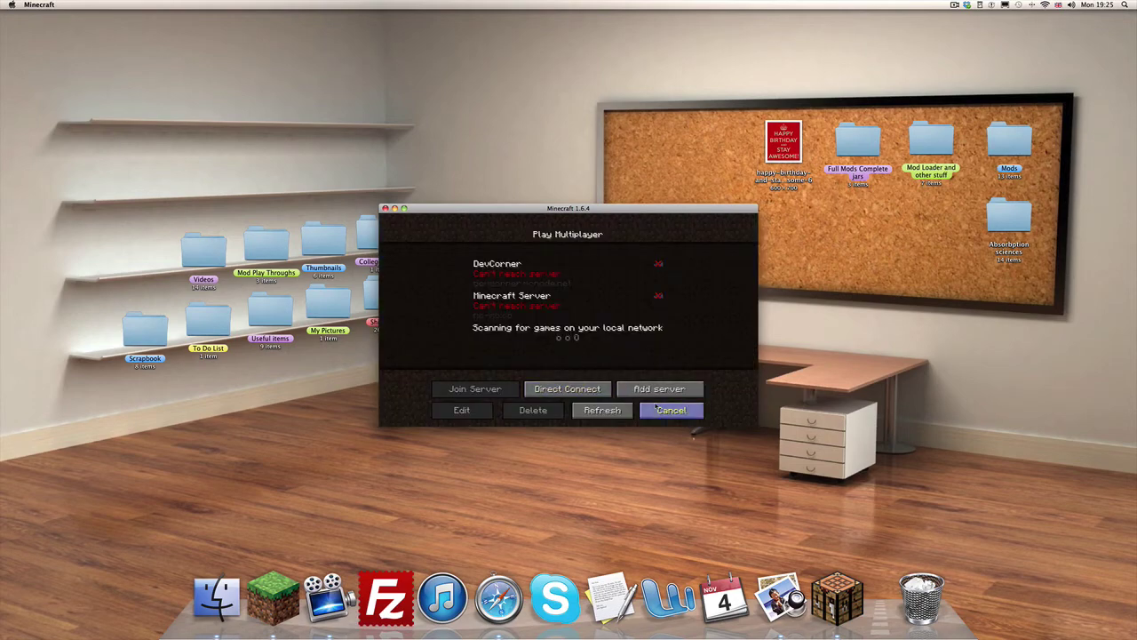
{"action": "left_click", "coordinate": [656, 406]}
Create a new Survival world named 'Fixemon world' with default generation options
{"action": "left_click", "coordinate": [605, 313]}
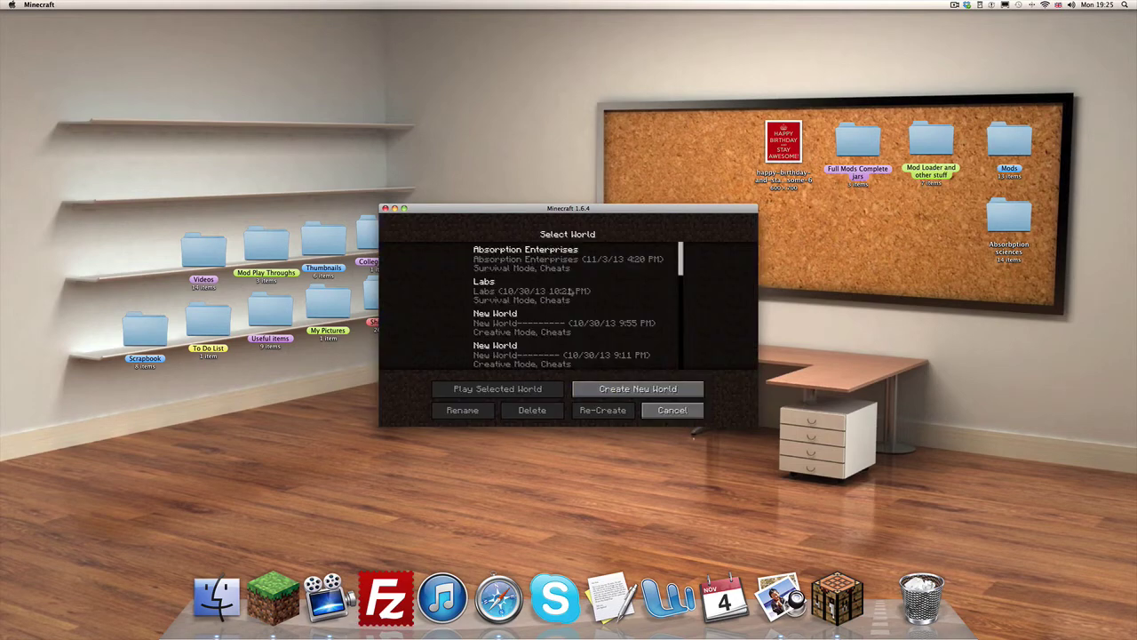
{"action": "left_click", "coordinate": [634, 397]}
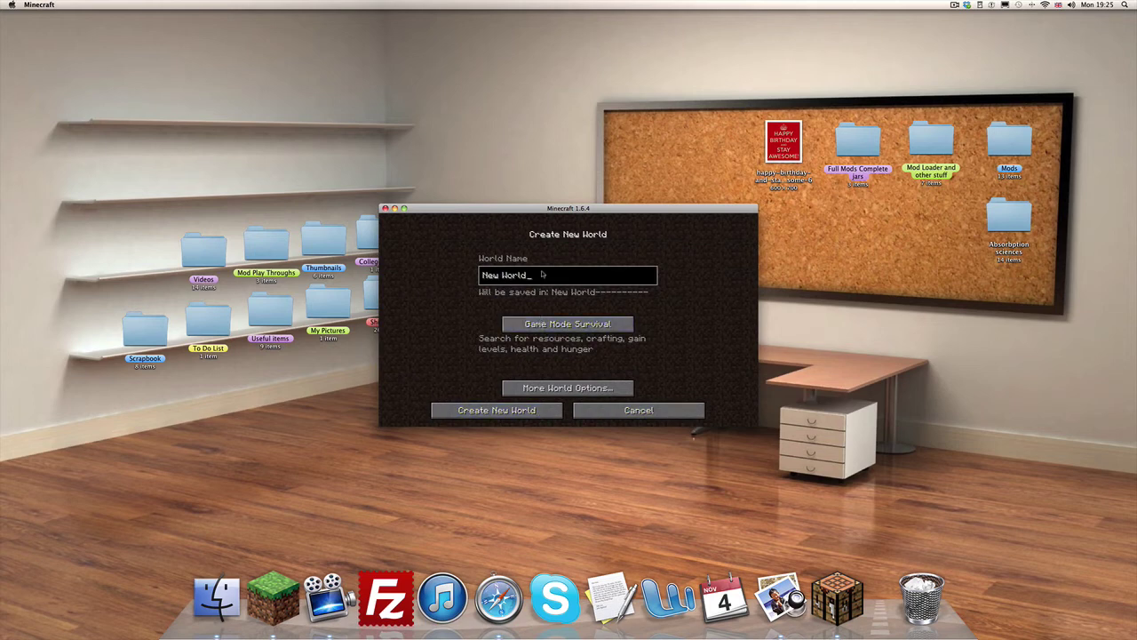
{"action": "key", "text": "BackSpace"}
{"action": "key", "text": "BackSpace"}
{"action": "key", "text": "BackSpace"}
{"action": "key", "text": "BackSpace"}
{"action": "key", "text": "BackSpace"}
{"action": "key", "text": "BackSpace"}
{"action": "type", "text": "Fixe"}
{"action": "type", "text": "mon world"}
{"action": "left_click", "coordinate": [567, 388]}
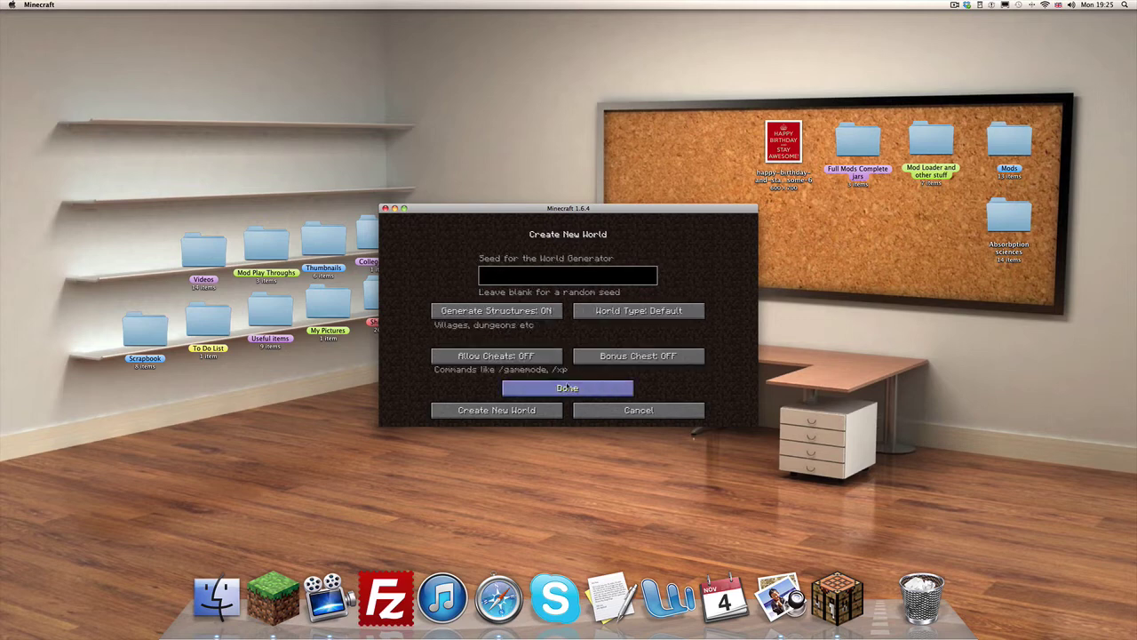
{"action": "left_click", "coordinate": [567, 388]}
{"action": "left_click", "coordinate": [549, 414]}
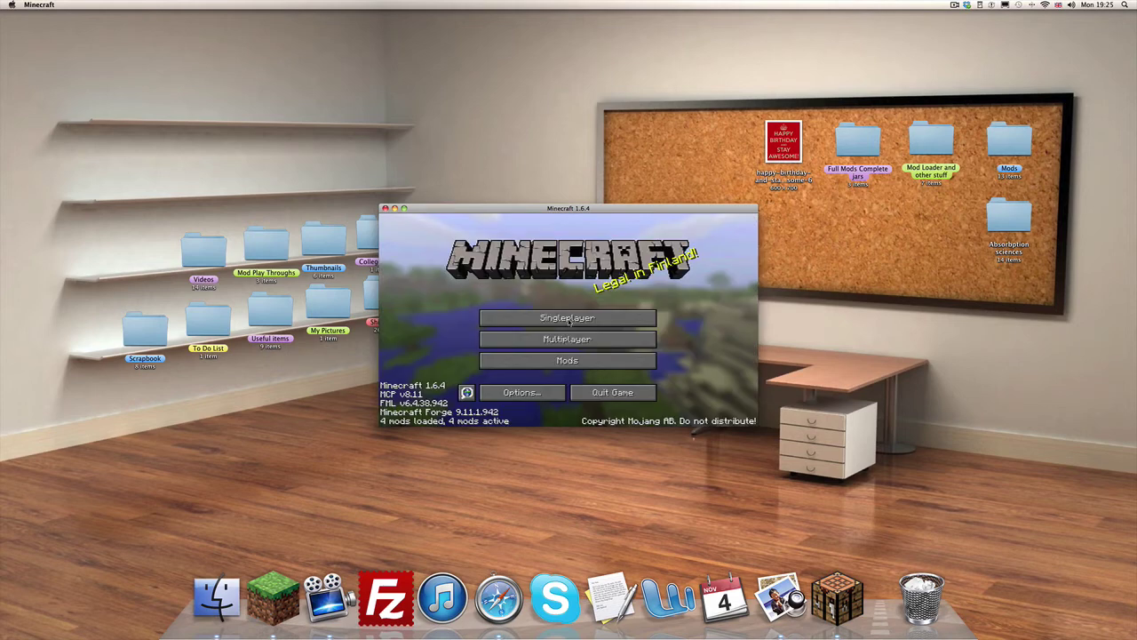
Load 'Fixemon world' from Singleplayer to reach Pixelmon's starter selection screen
{"action": "left_click", "coordinate": [568, 319]}
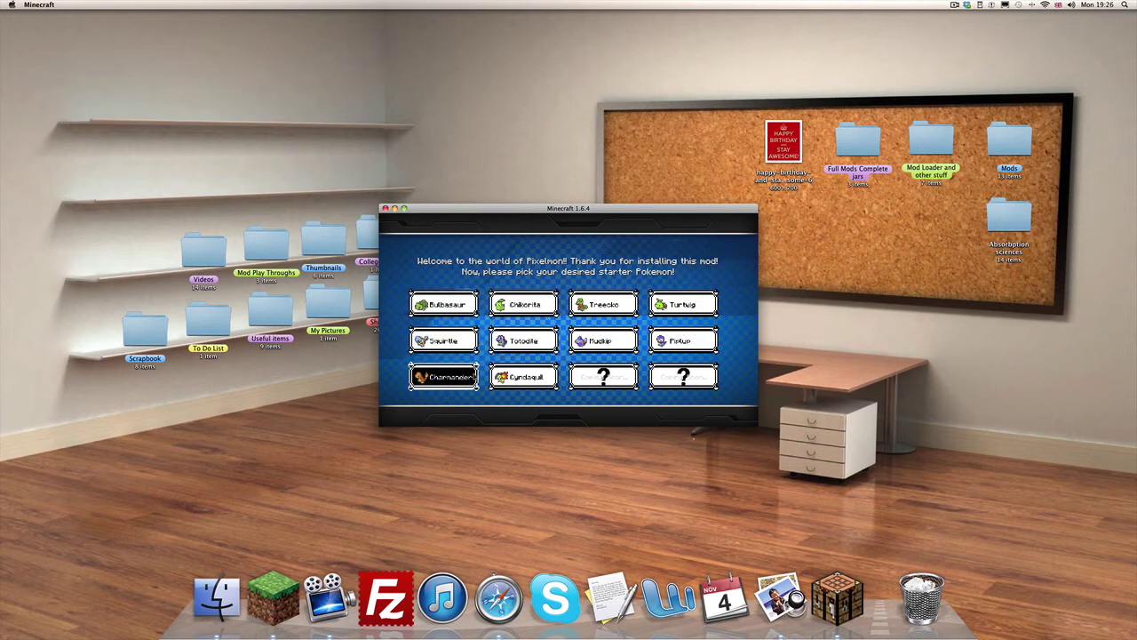
Pick Squirtle as the starter Pokémon and send it out with the R key
{"action": "left_click", "coordinate": [474, 349]}
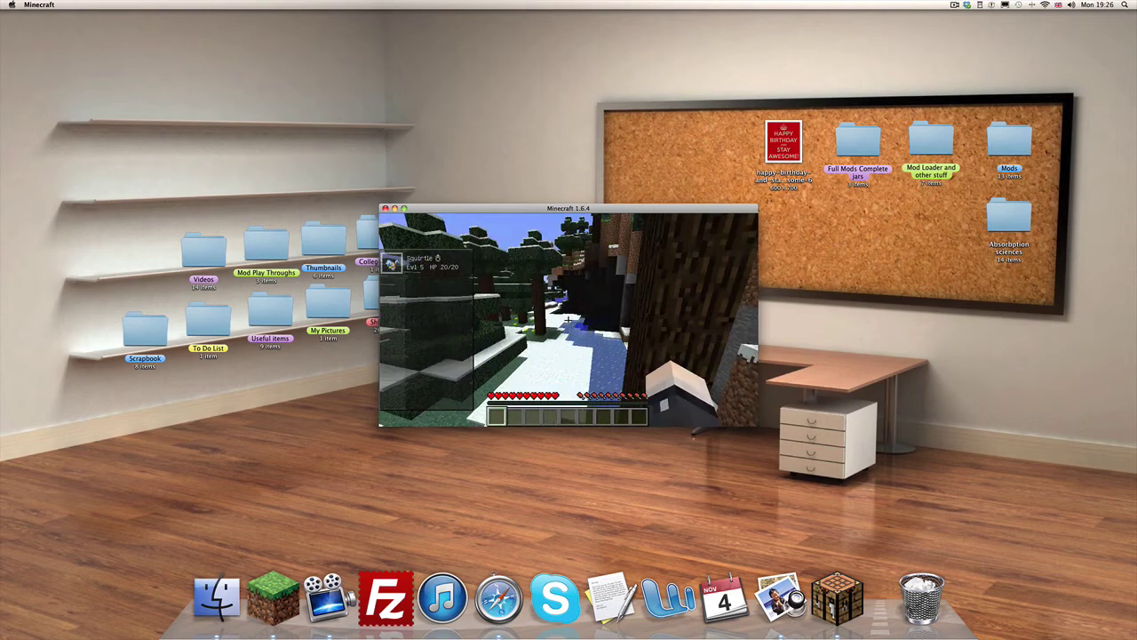
{"action": "key", "text": "r"}
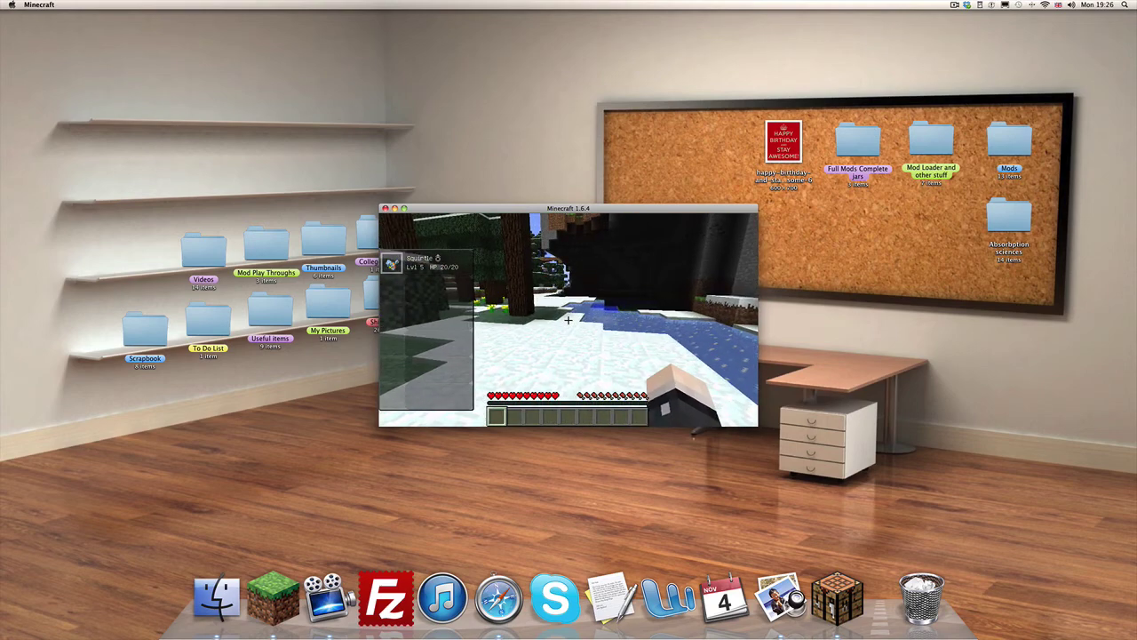